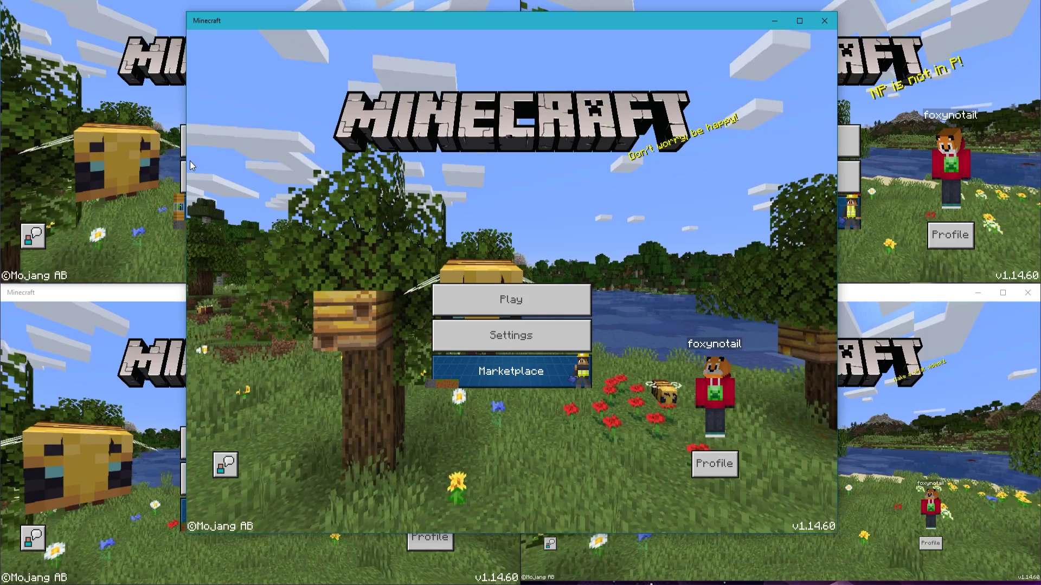
Bring each surrounding Minecraft window to the front in turn, returning to the central one each time.
click(144, 111)
click(733, 26)
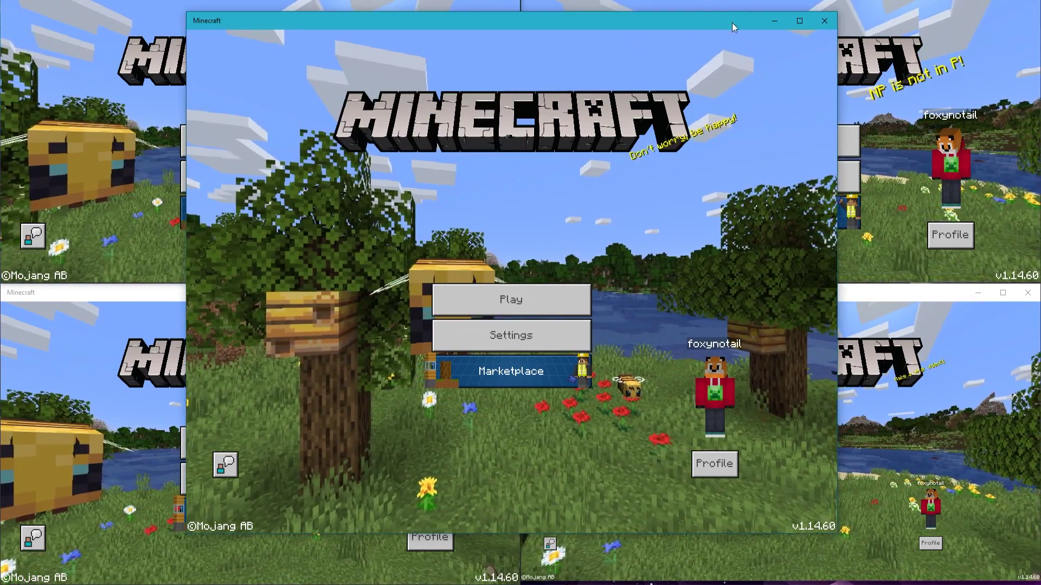
click(889, 108)
click(677, 434)
click(955, 471)
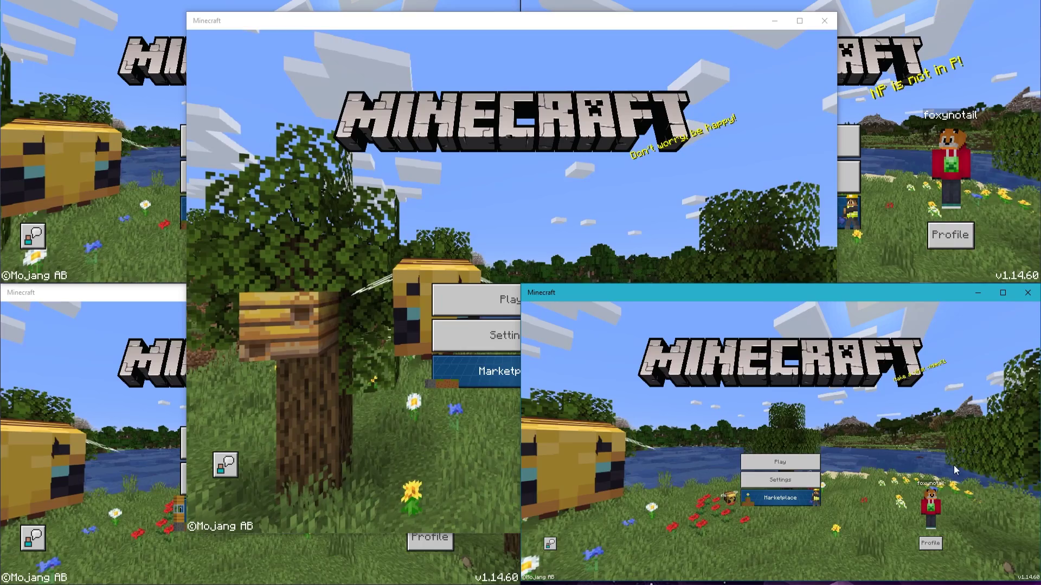
click(488, 217)
click(108, 434)
click(398, 237)
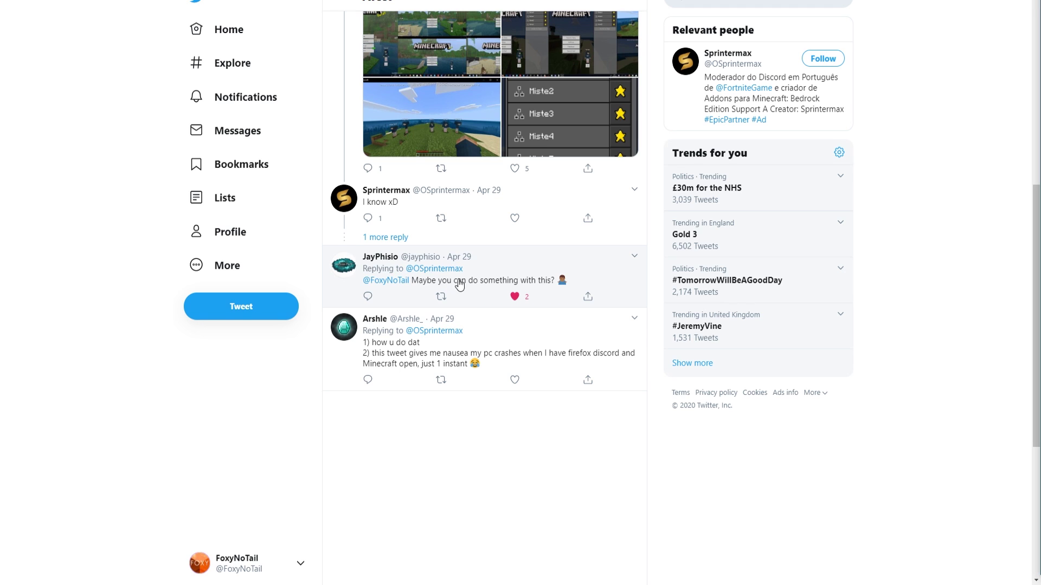
Browse the Play screen's Servers and Worlds tabs, close it, and drag the main window upper left.
scroll(459, 284, up, 8)
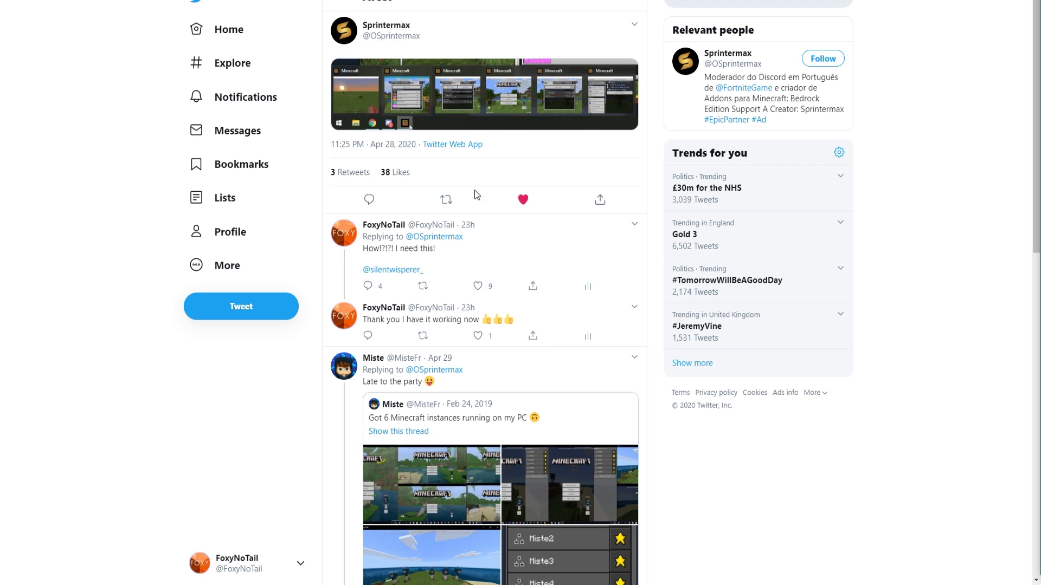
scroll(477, 195, down, 2)
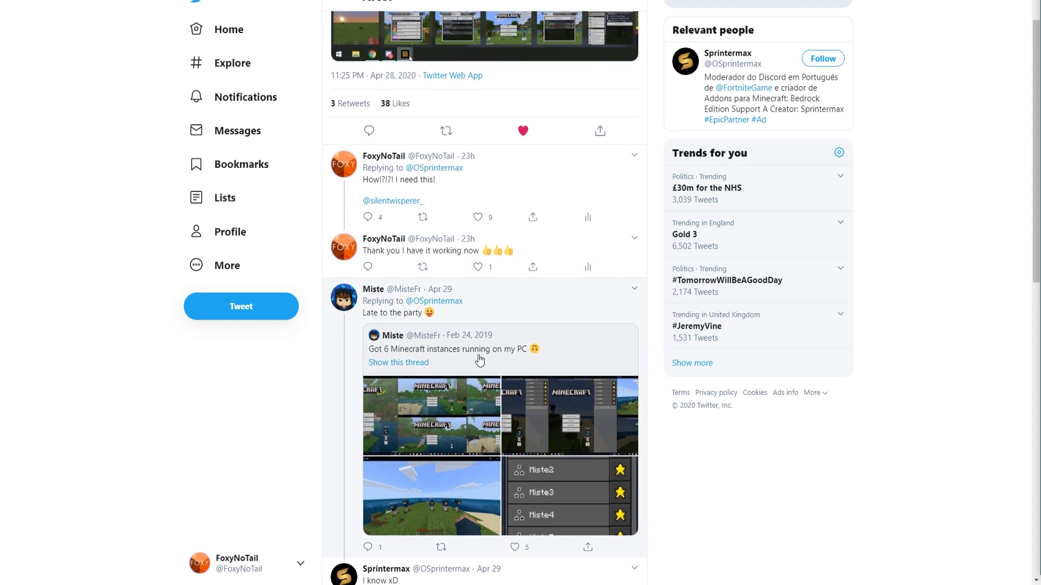
scroll(479, 360, down, 3)
scroll(424, 172, up, 4)
scroll(400, 74, down, 9)
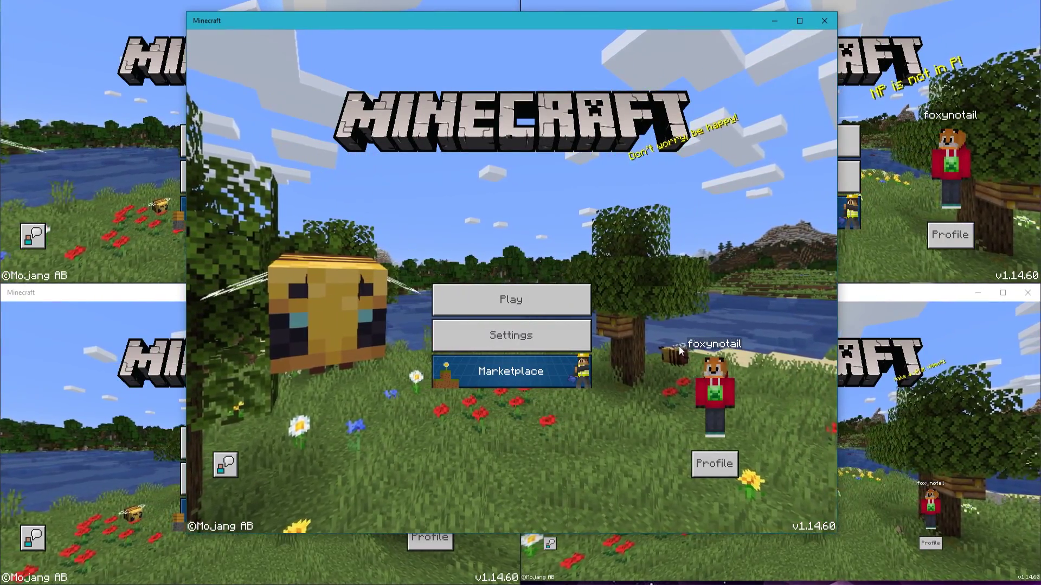
click(518, 294)
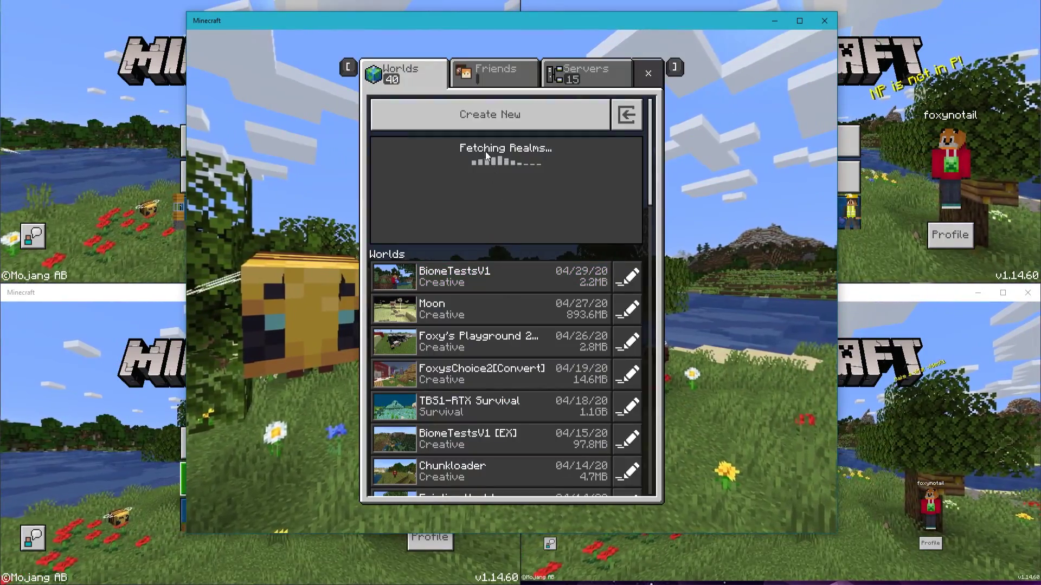
click(589, 83)
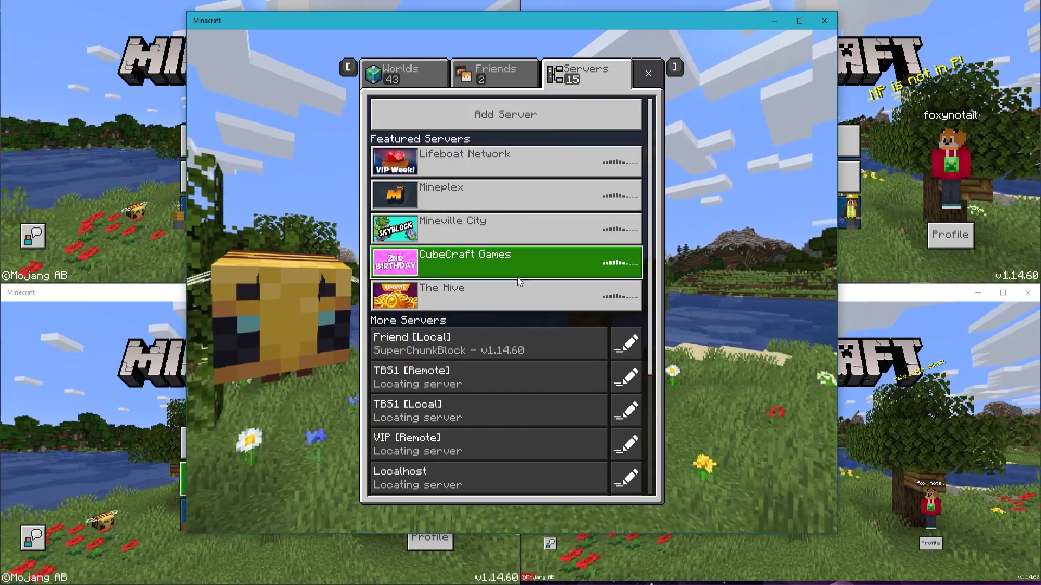
click(408, 81)
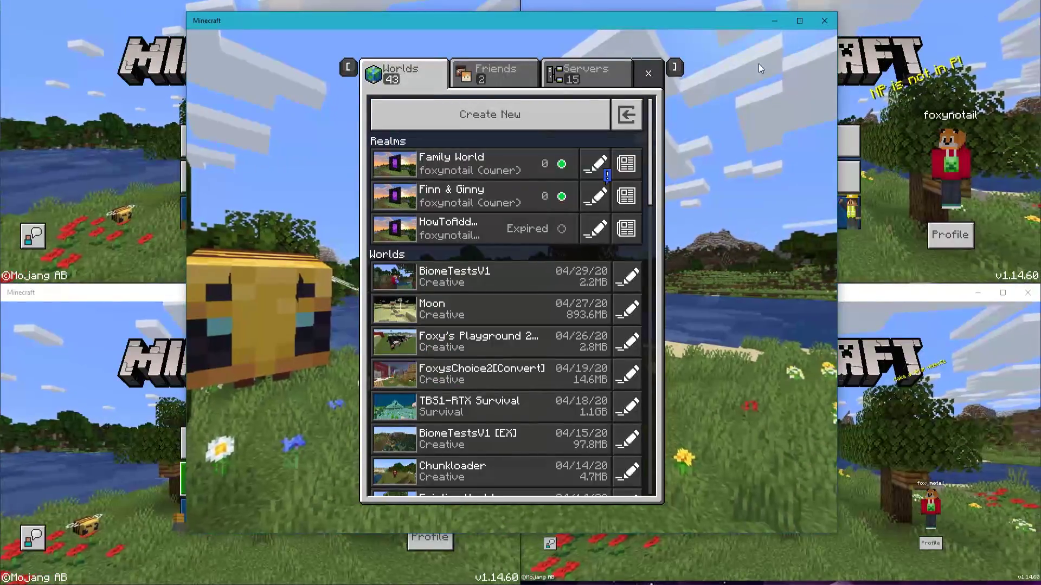
click(650, 74)
drag(543, 27, 372, 35)
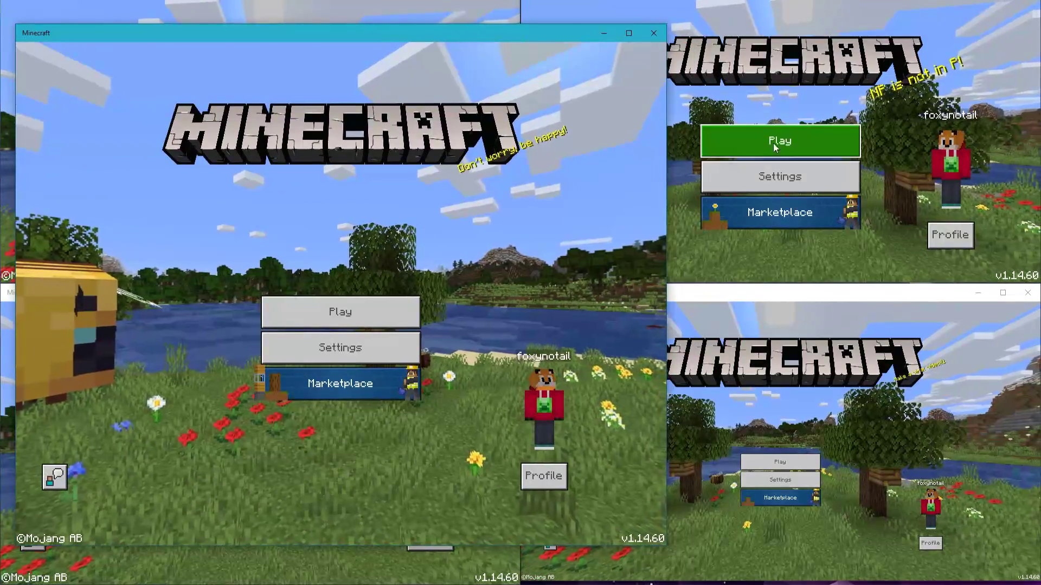
click(795, 15)
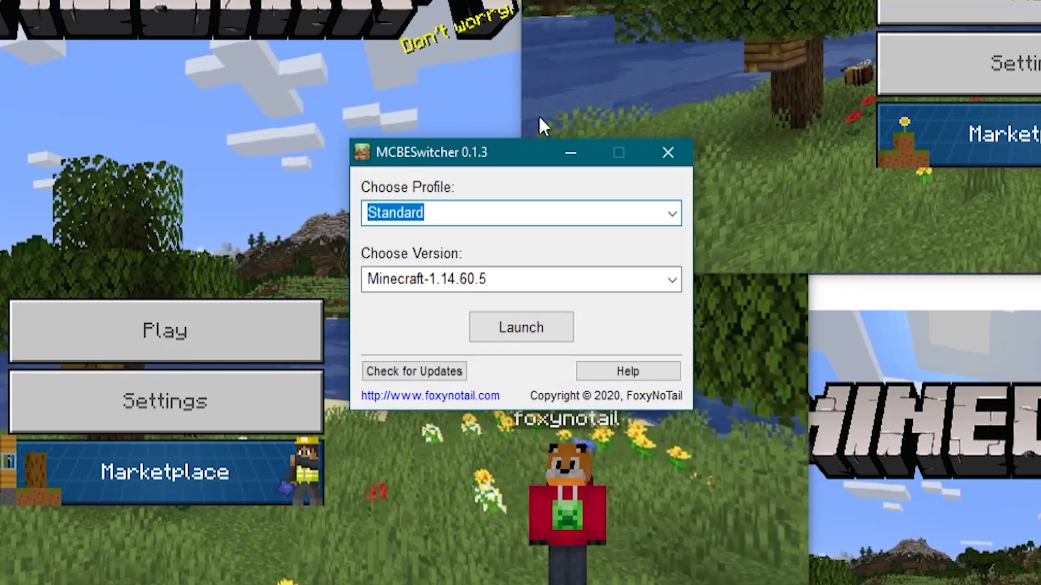
Shift MCBESwitcher left and pick Minecraft-1.14.60.5 under Choose Version with the Standard profile.
drag(544, 157, 513, 158)
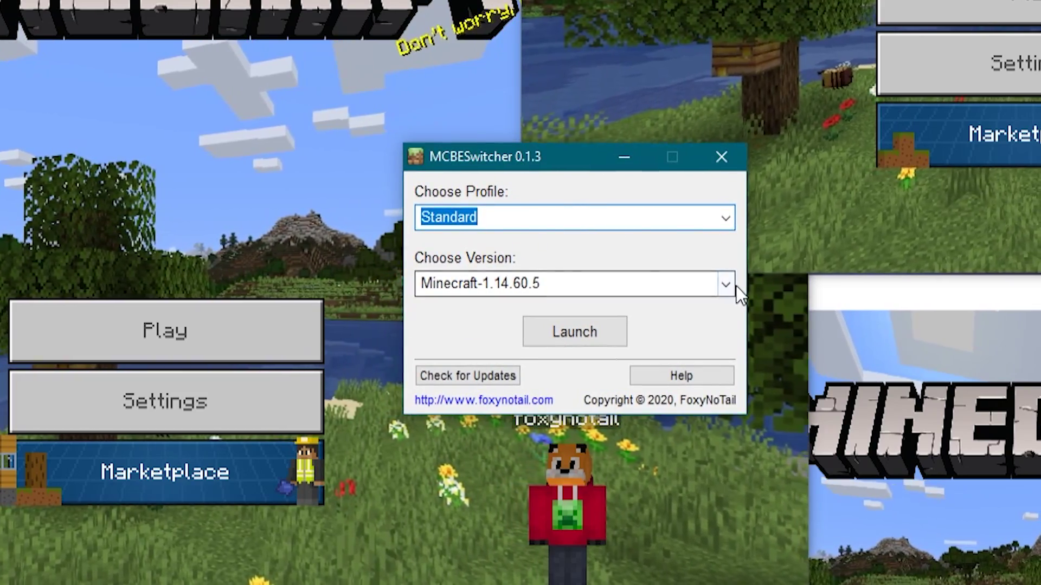
click(734, 285)
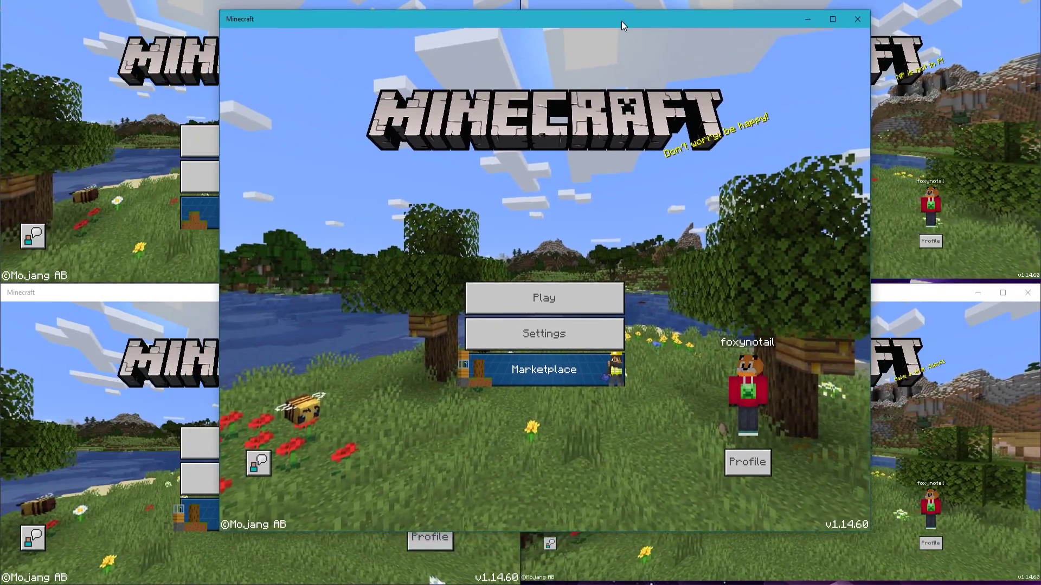
Nudge the central window, then connect the top-left window to the Friend (Local) server.
drag(621, 20, 584, 43)
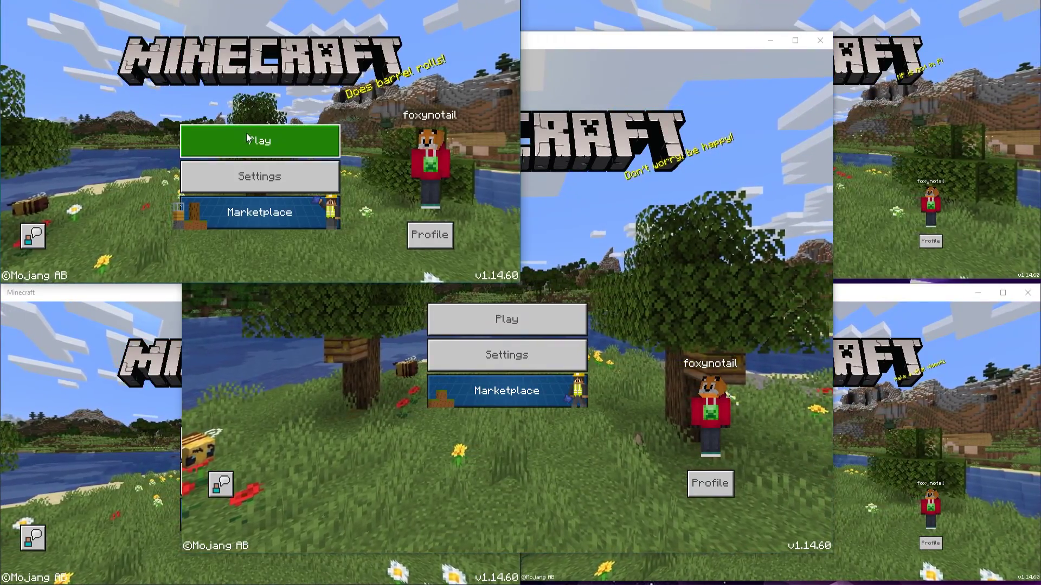
click(268, 139)
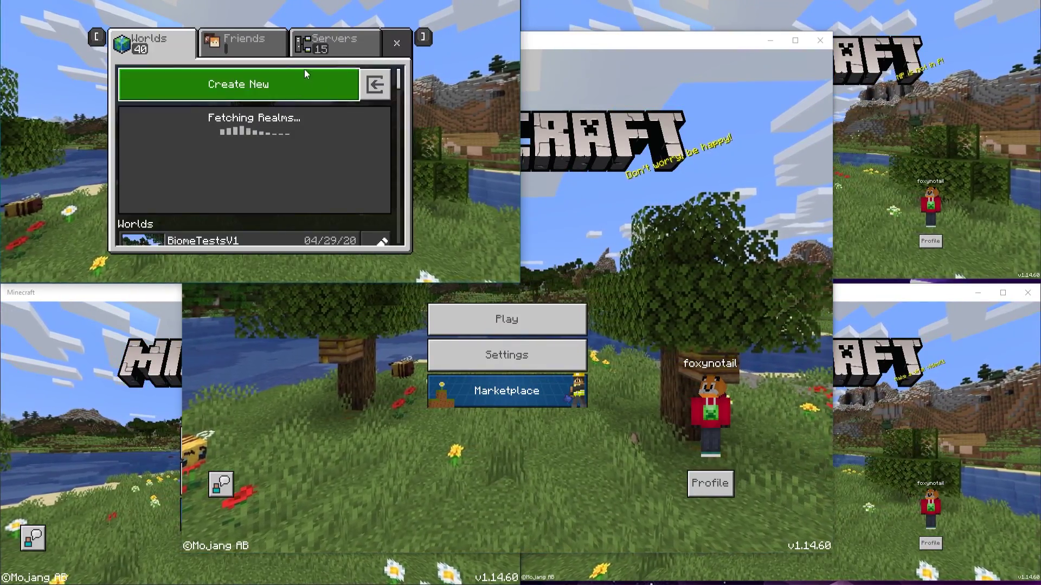
click(333, 43)
scroll(285, 164, down, 3)
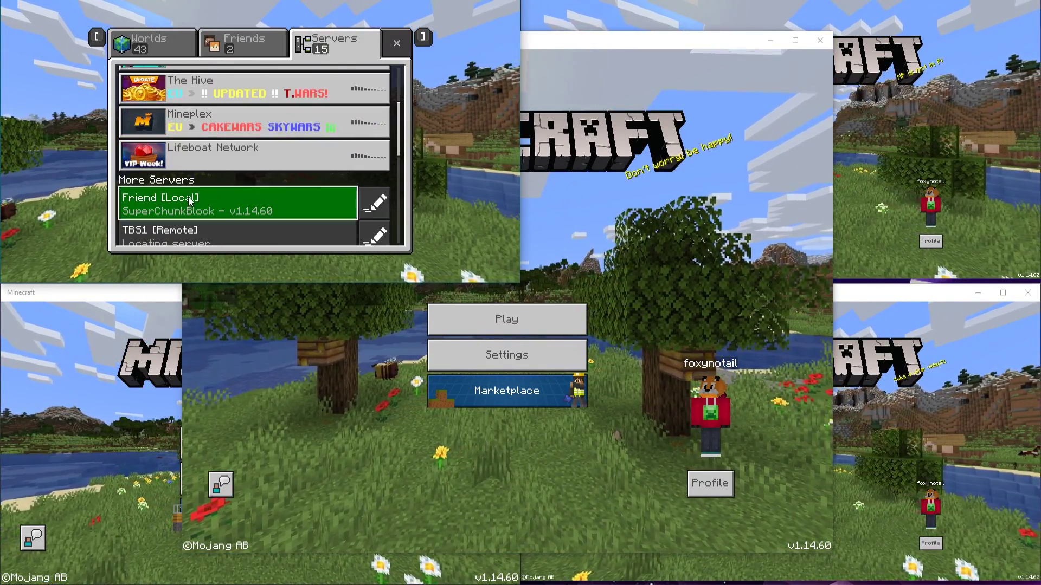
click(261, 204)
Connect the top-right window to a server from its Servers list.
click(891, 68)
click(755, 160)
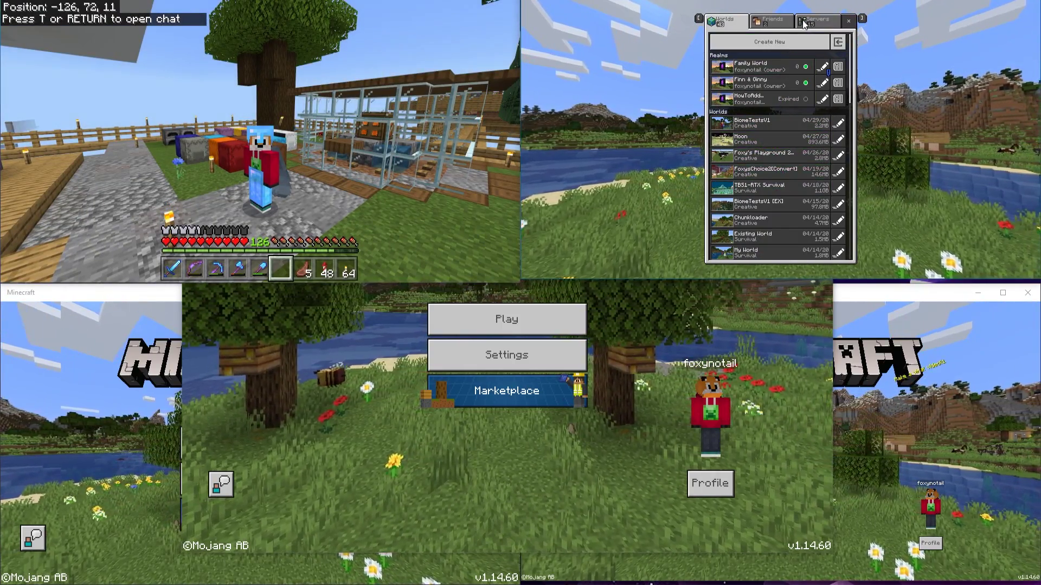
click(816, 21)
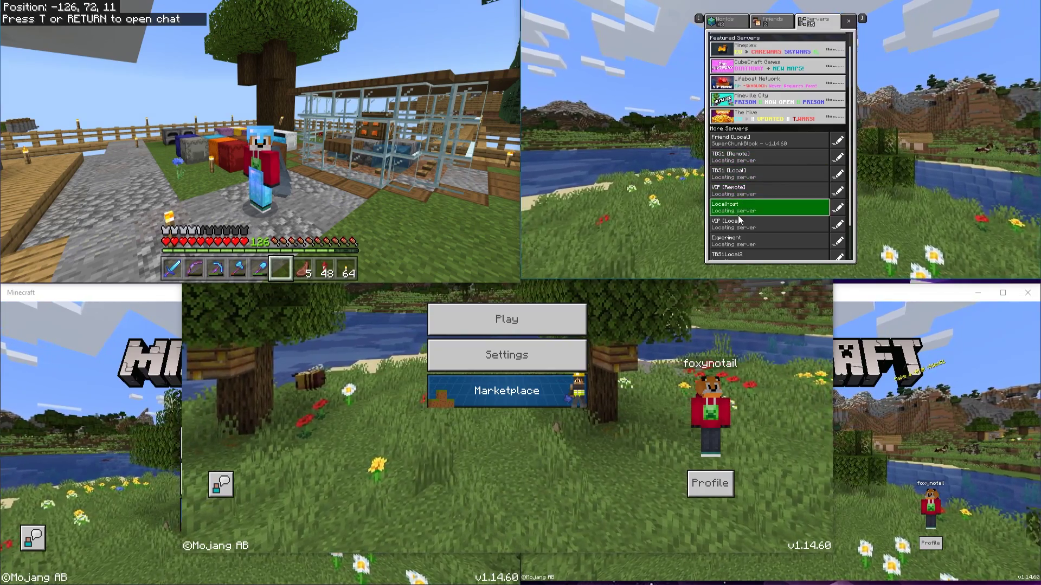
click(718, 208)
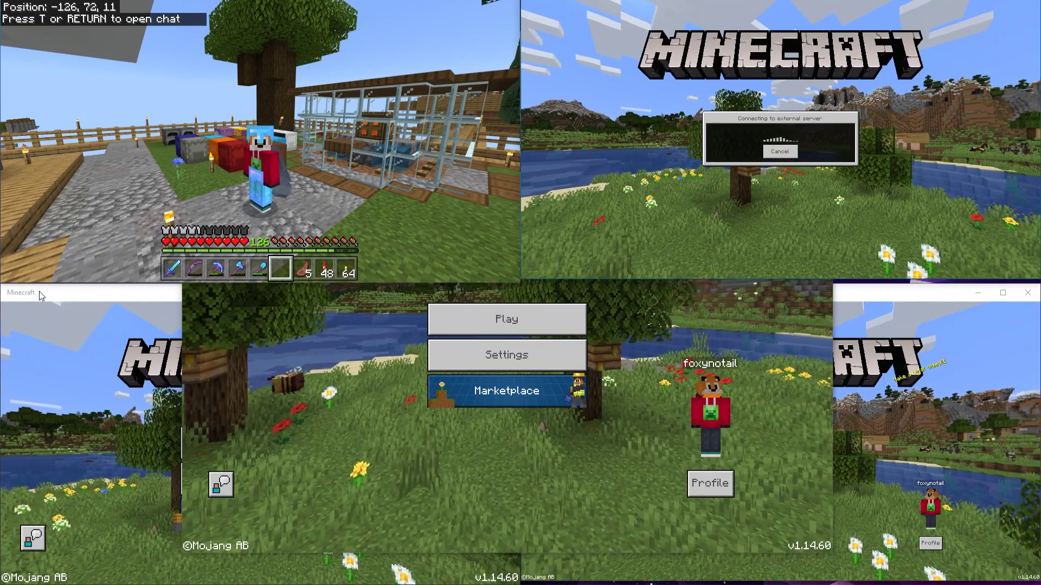
Start the bottom-left window connecting to a server and snap another window into the bottom-right quadrant.
click(39, 291)
click(257, 457)
click(334, 345)
scroll(283, 441, down, 5)
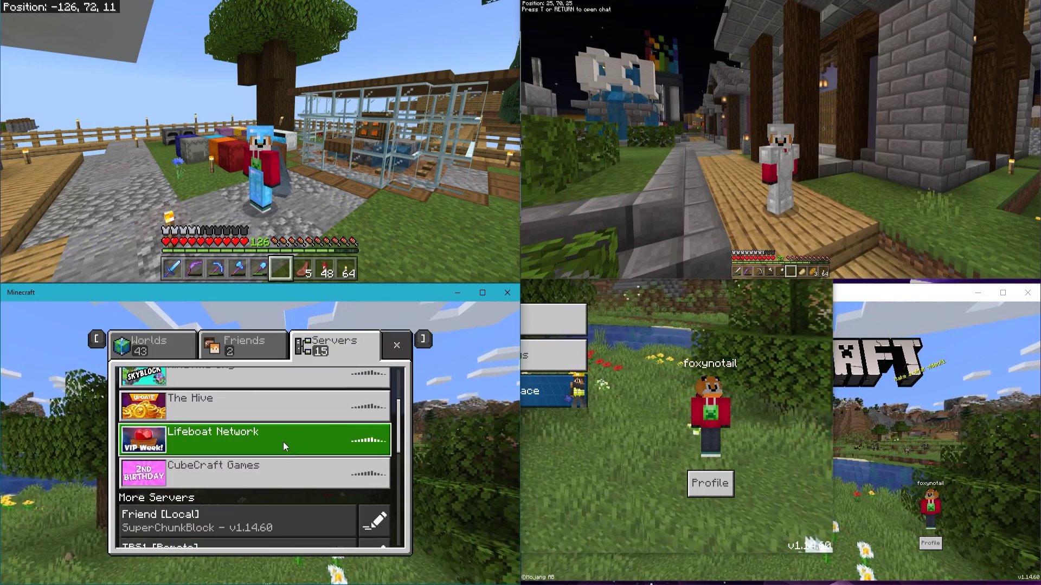
click(190, 495)
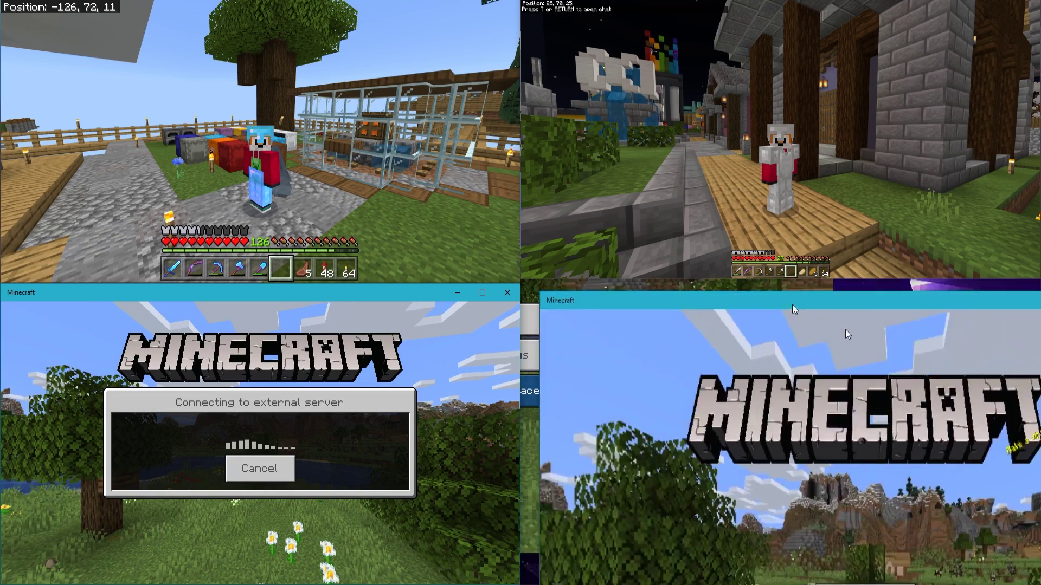
drag(794, 309, 1030, 579)
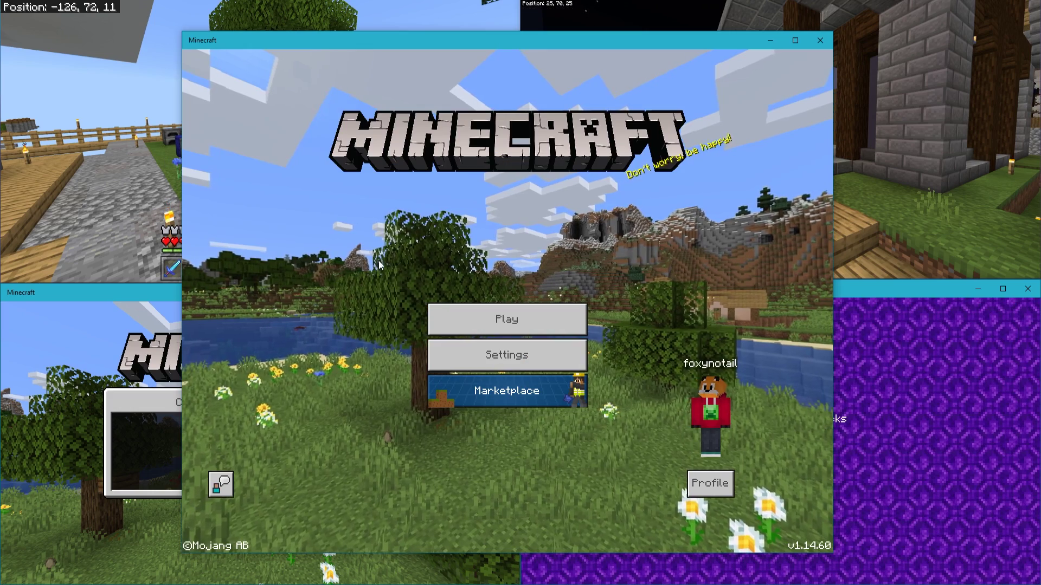
Position the new title-screen window and pause the top-left and bottom-left games.
drag(607, 48, 1035, 580)
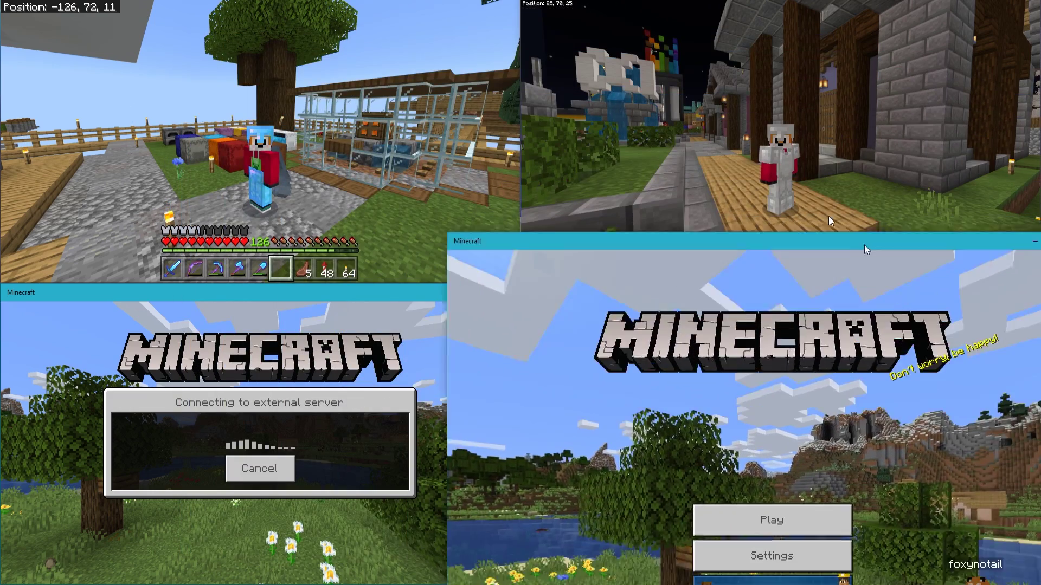
drag(911, 289, 16, 60)
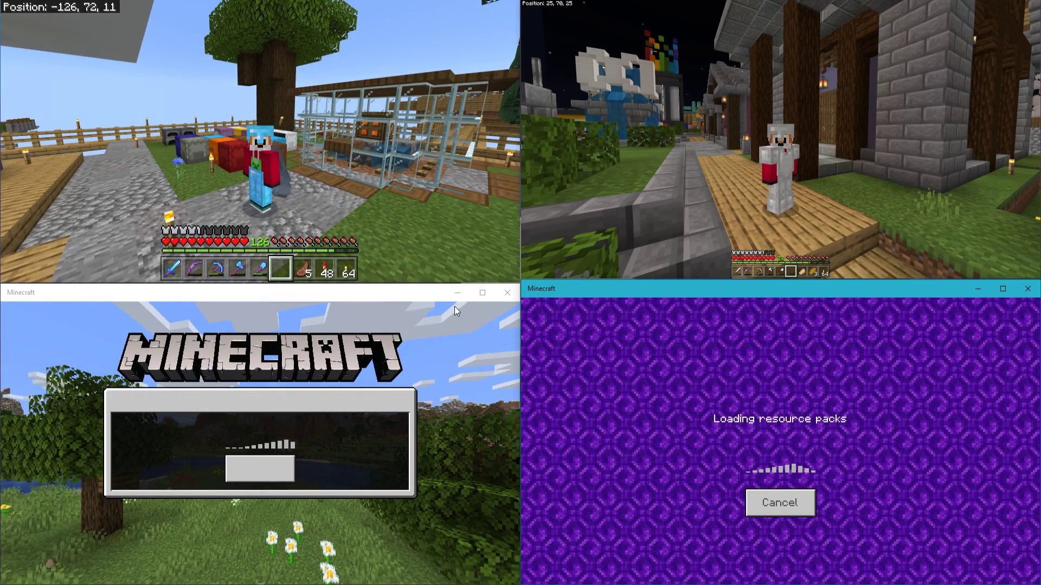
key(Escape)
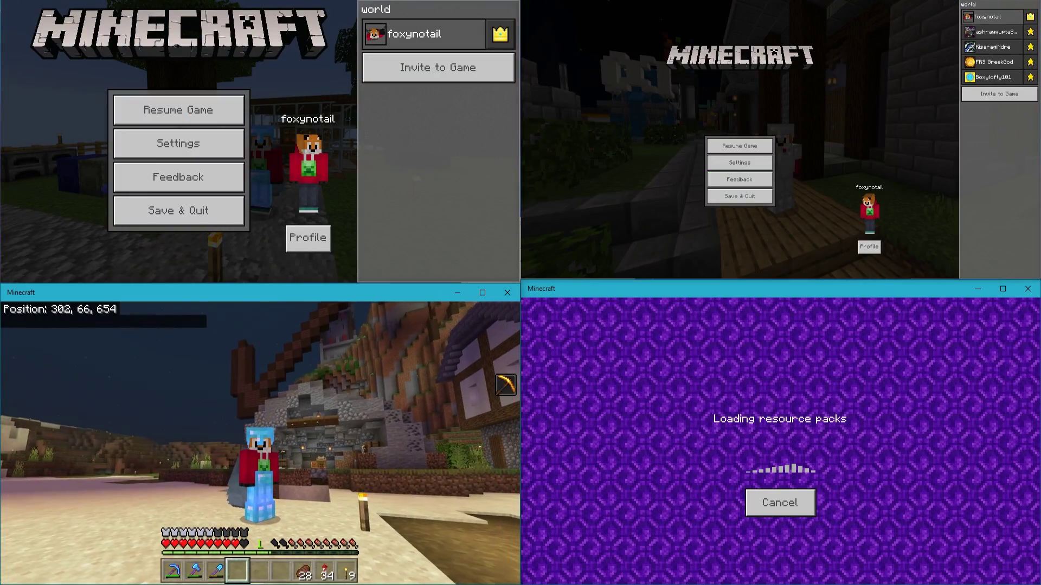
key(Escape)
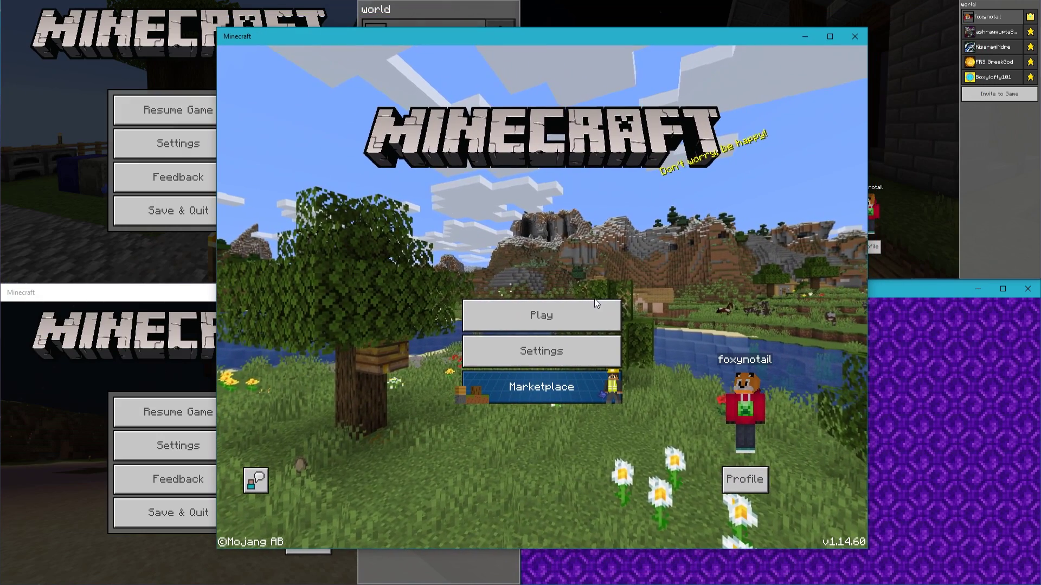
Open the new window's worlds list, back out to its title screen, and shift it left.
click(591, 303)
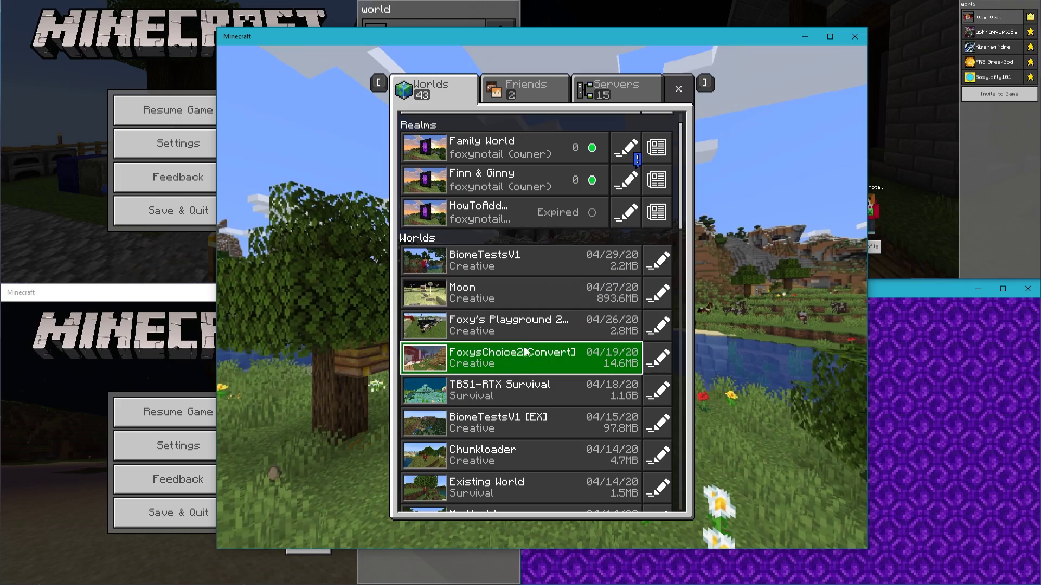
key(Escape)
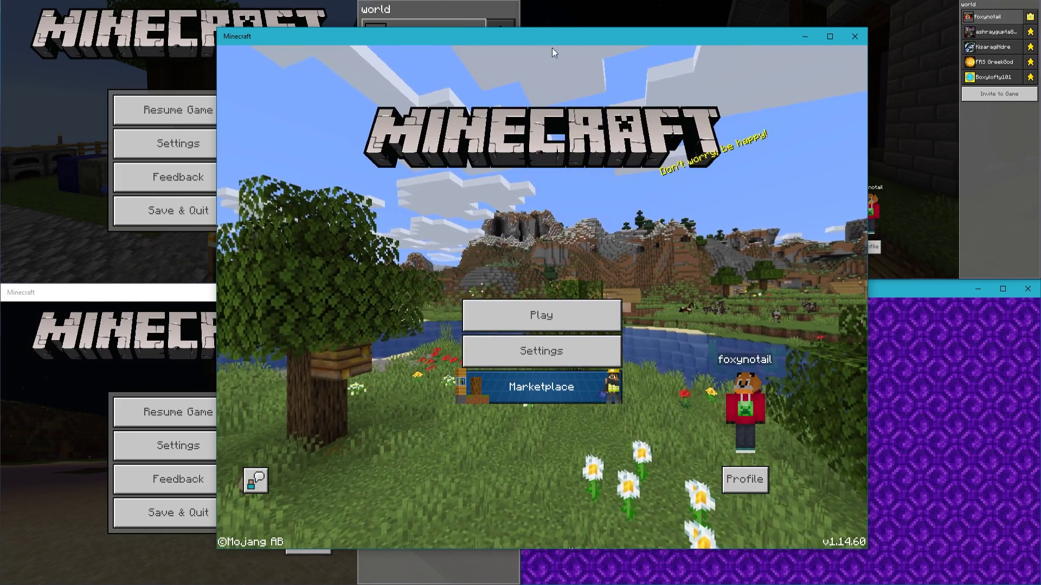
drag(579, 38, 496, 44)
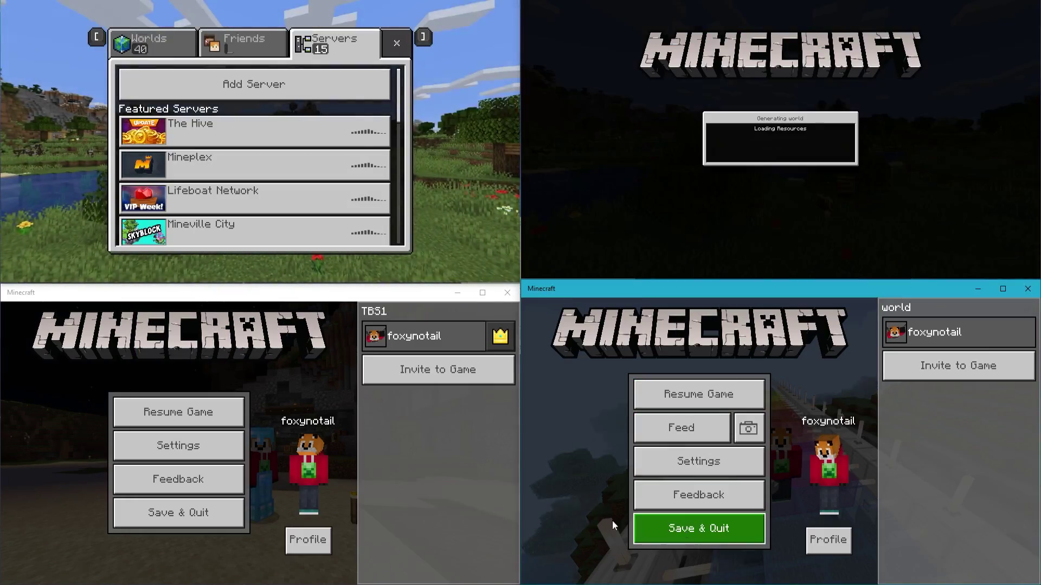
Save & Quit the bottom two worlds, return every window to its title screen, and reposition MCBESwitcher.
click(677, 528)
click(204, 518)
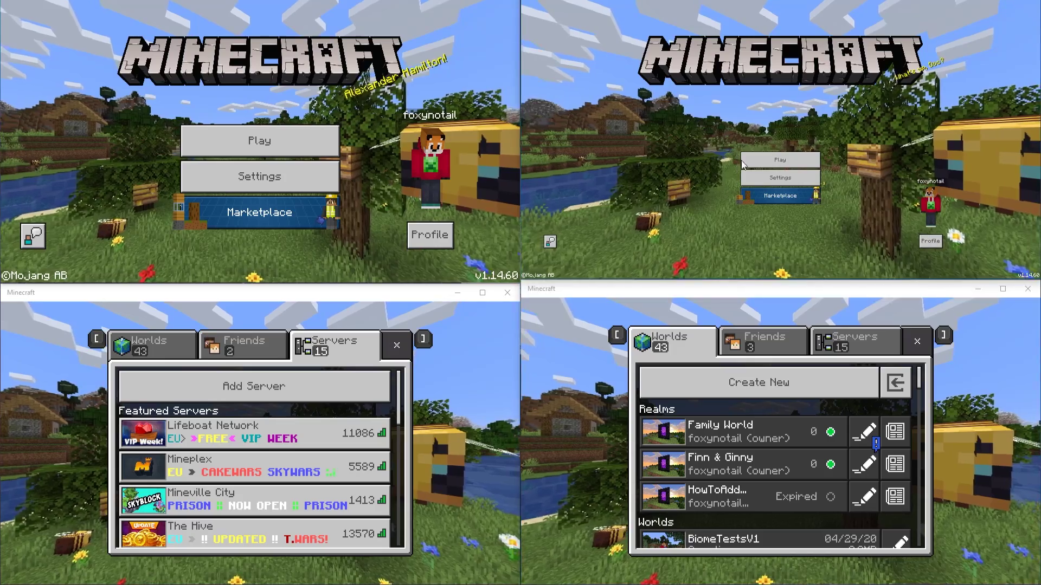
click(781, 139)
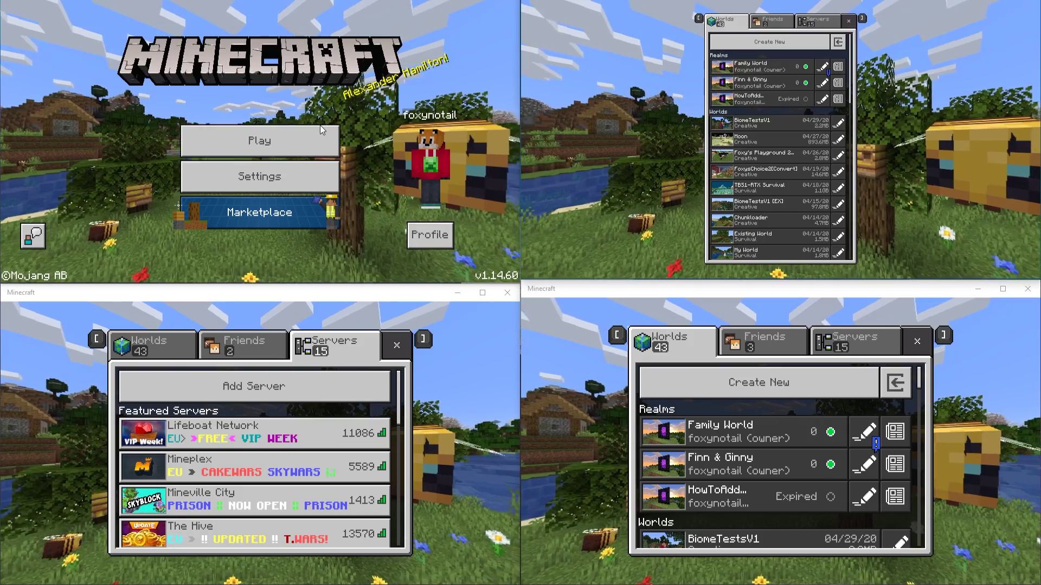
click(260, 139)
click(397, 345)
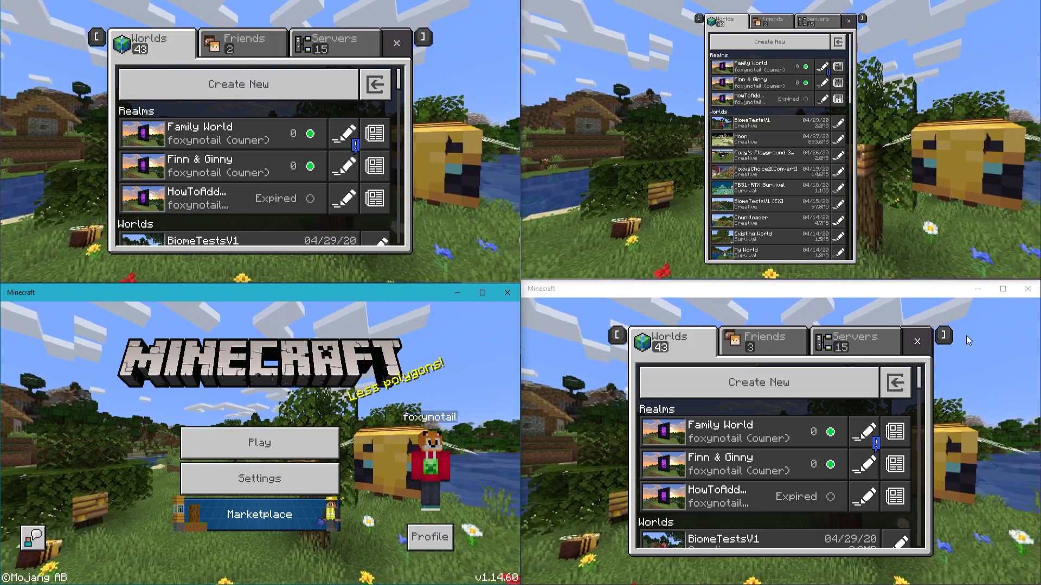
click(917, 341)
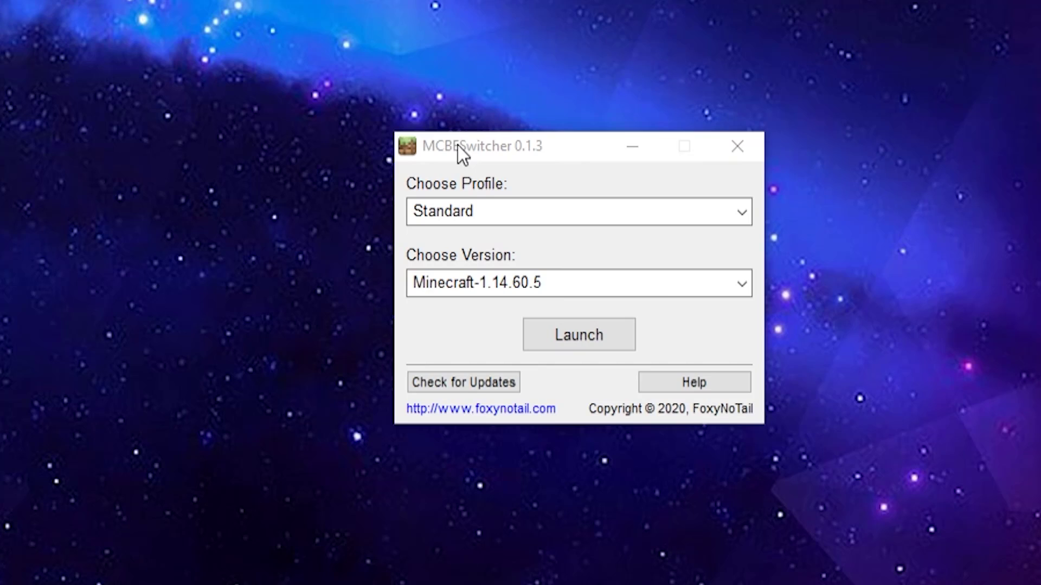
drag(458, 145, 404, 128)
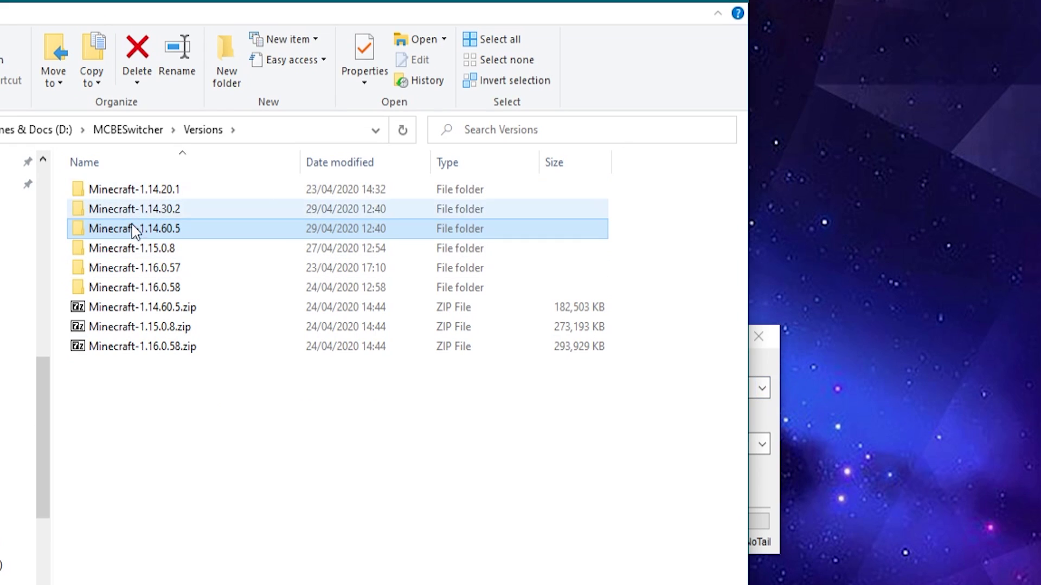
Select the Minecraft-1.15.0.8 folder, move MCBESwitcher, and launch 1.15.0.8 with the Standard profile.
click(776, 396)
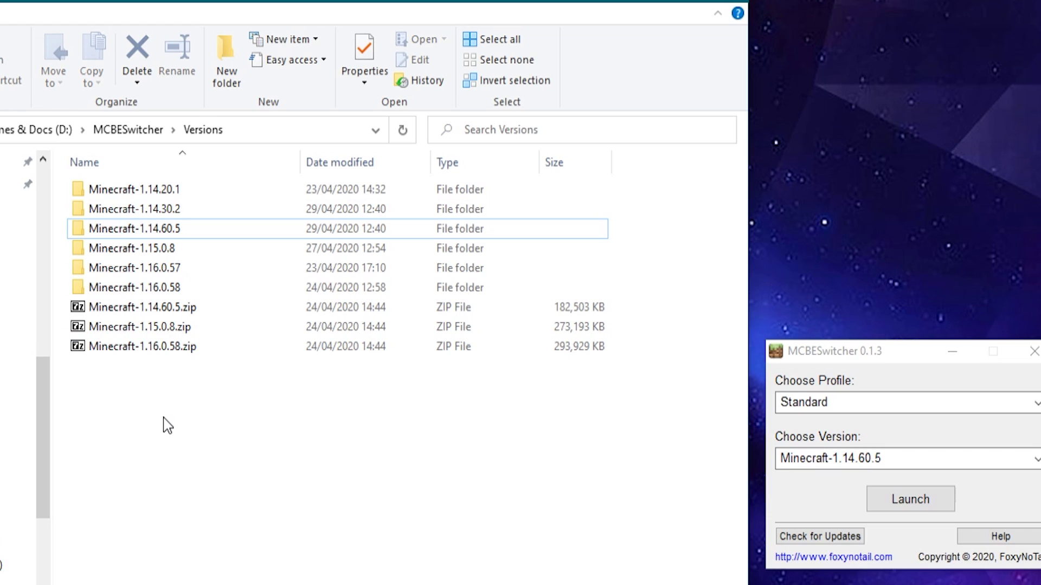
click(130, 251)
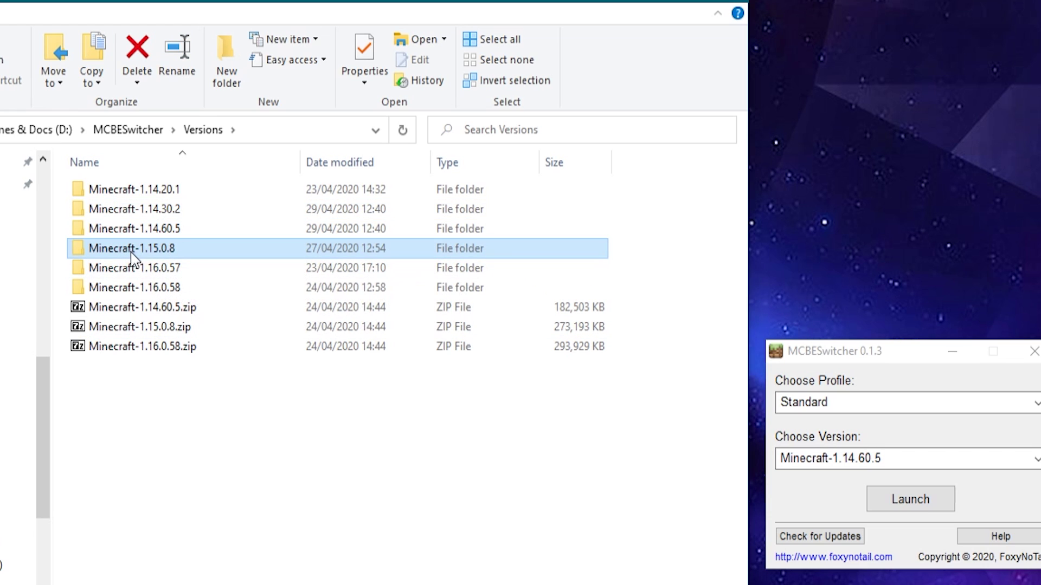
drag(892, 358, 671, 304)
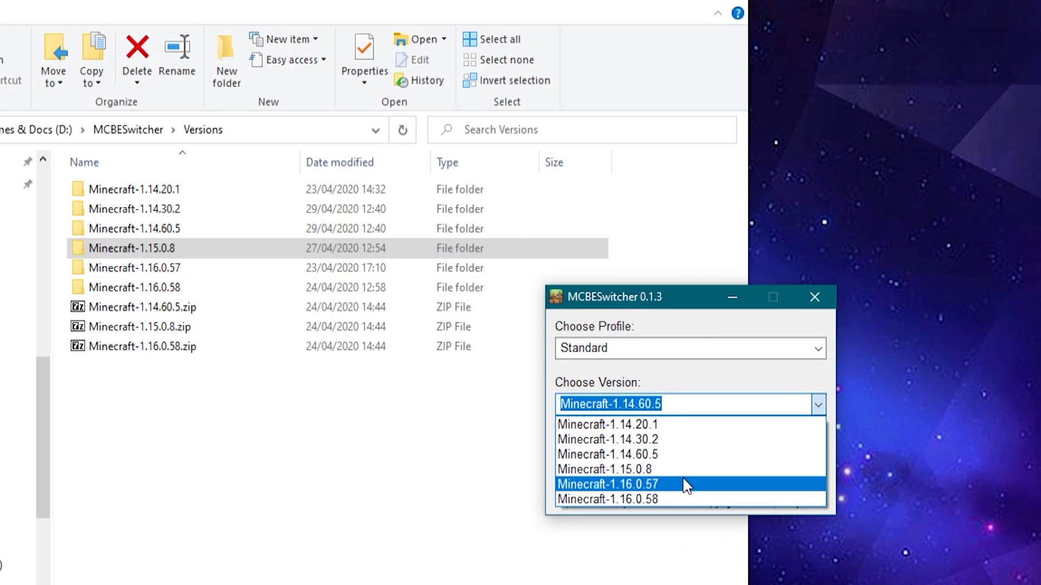
click(705, 455)
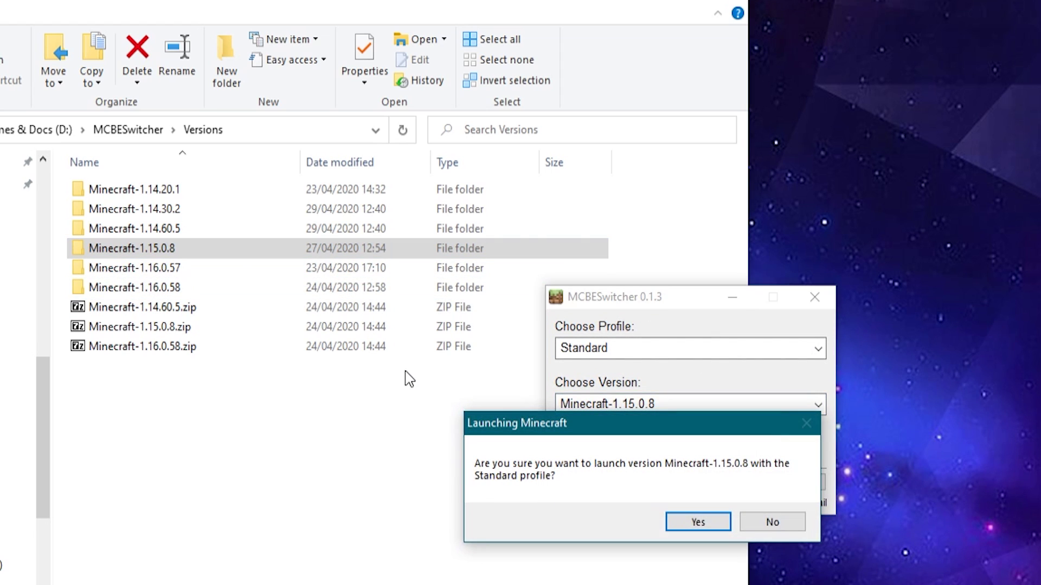
Confirm launching Minecraft-1.15.0.8, run the minecraft:// link, and dismiss the RTX beta notice.
click(683, 524)
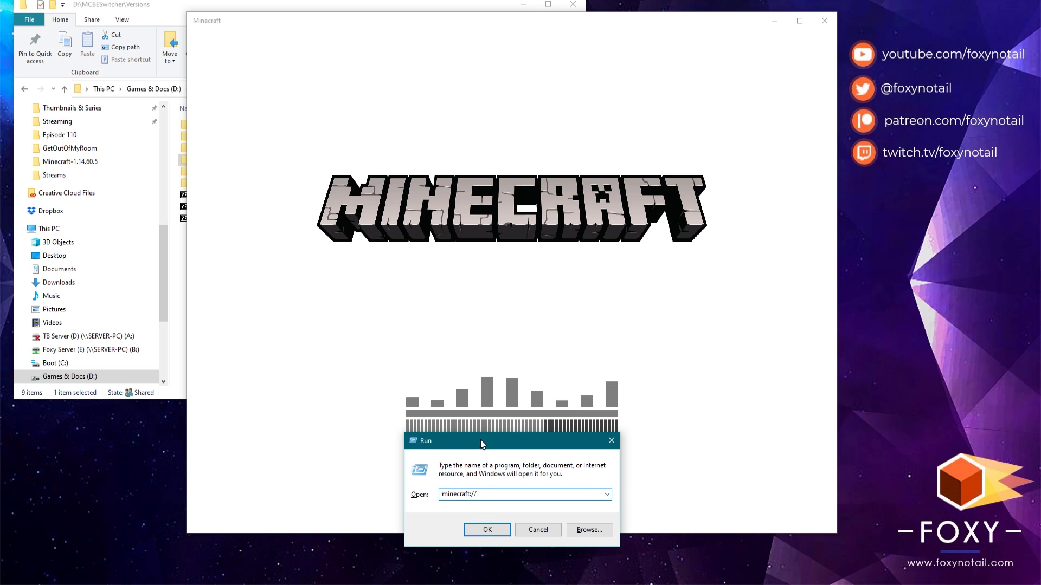
mouse_move(507, 446)
mouse_down()
mouse_move(493, 413)
mouse_move(519, 433)
mouse_up()
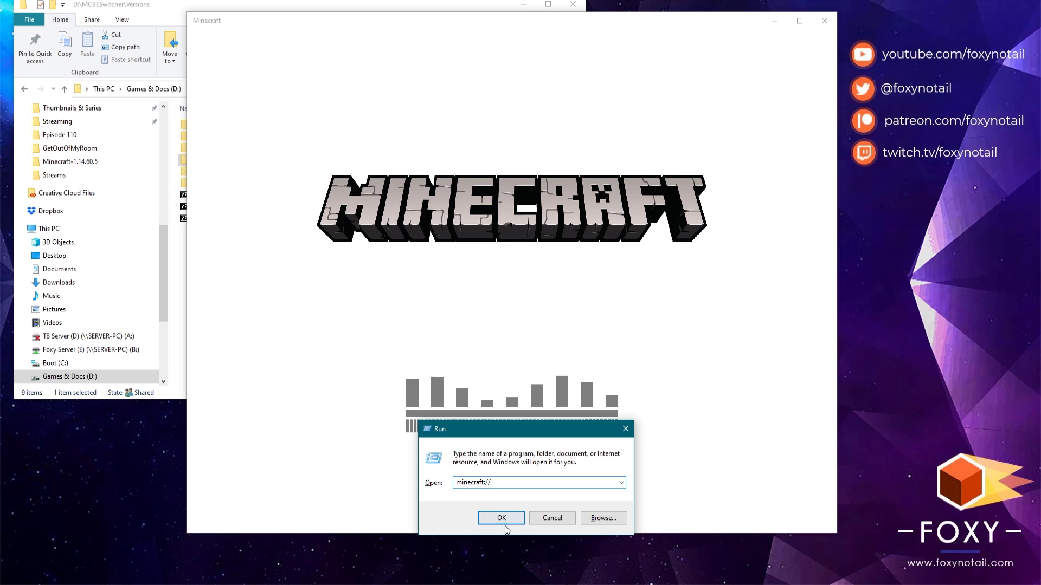
click(485, 502)
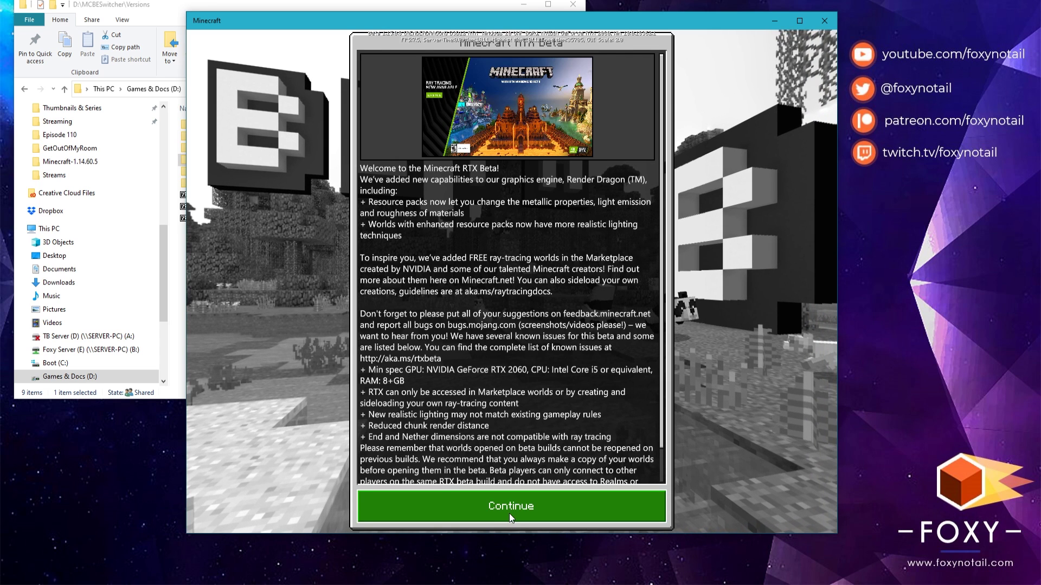
click(523, 506)
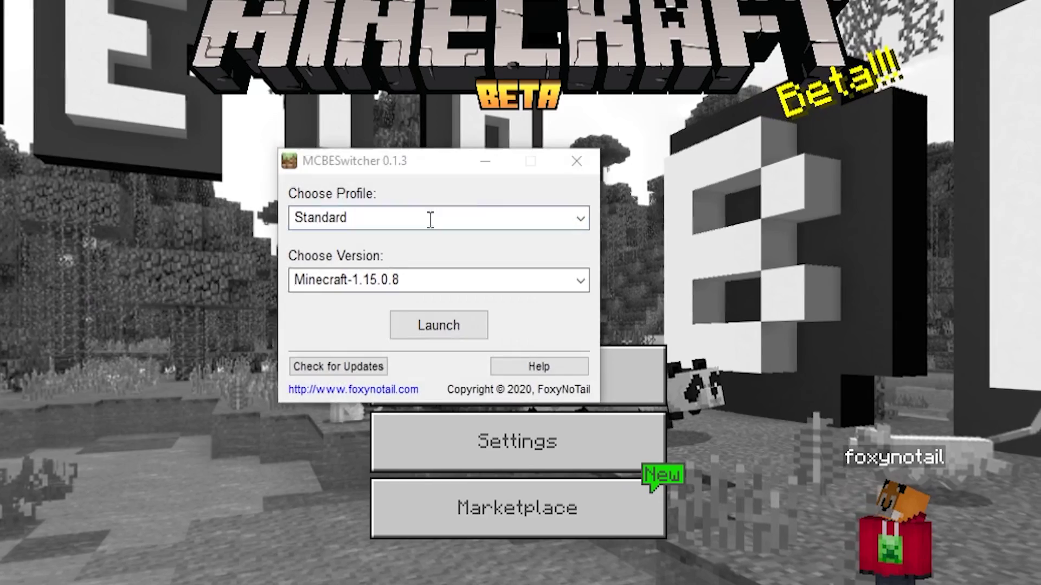
Close MCBESwitcher, make the 1.15.0.8 game window taller, then close it.
drag(428, 157, 508, 163)
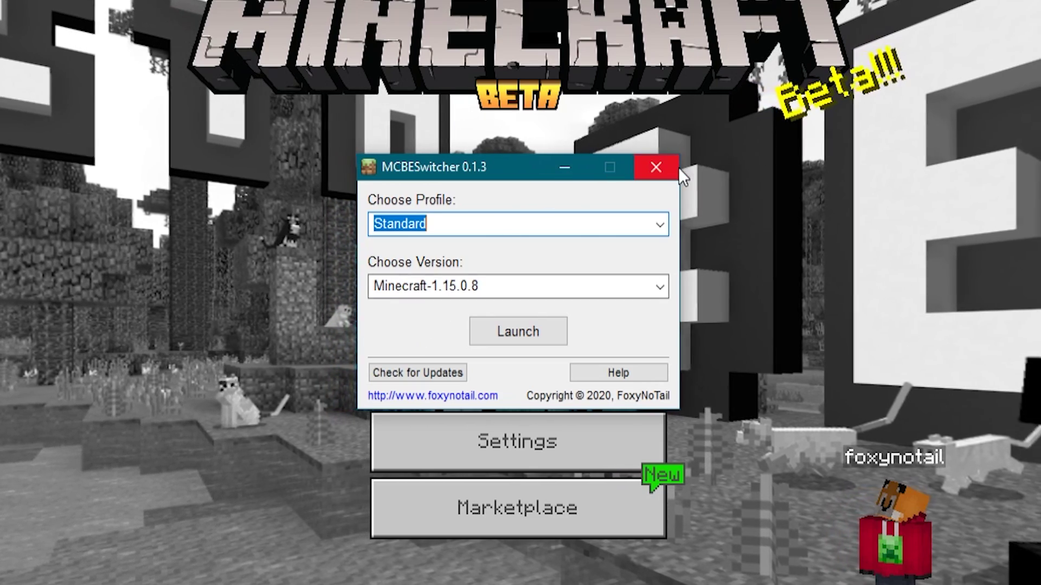
click(656, 168)
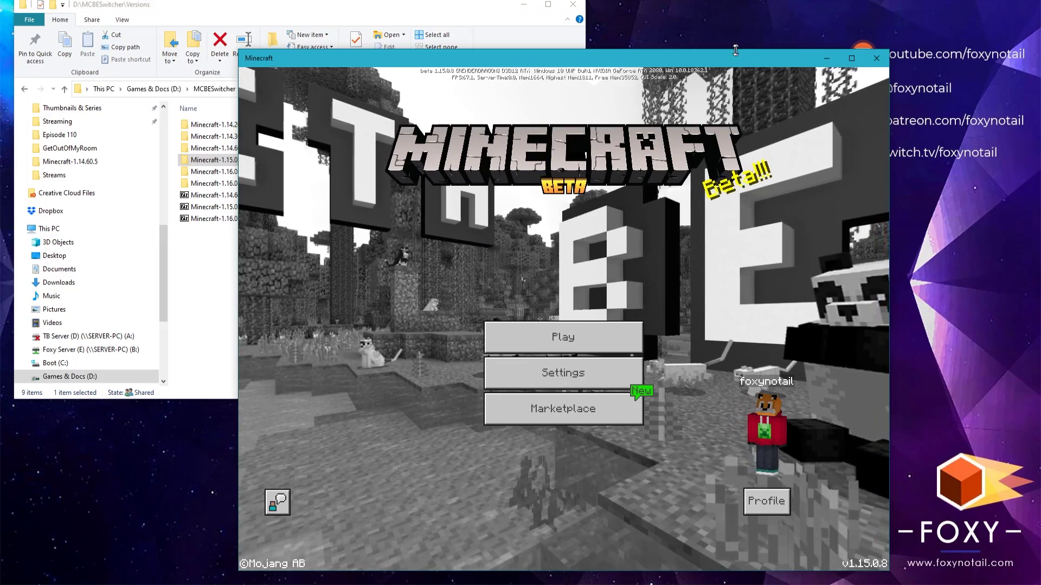
drag(736, 50, 695, 28)
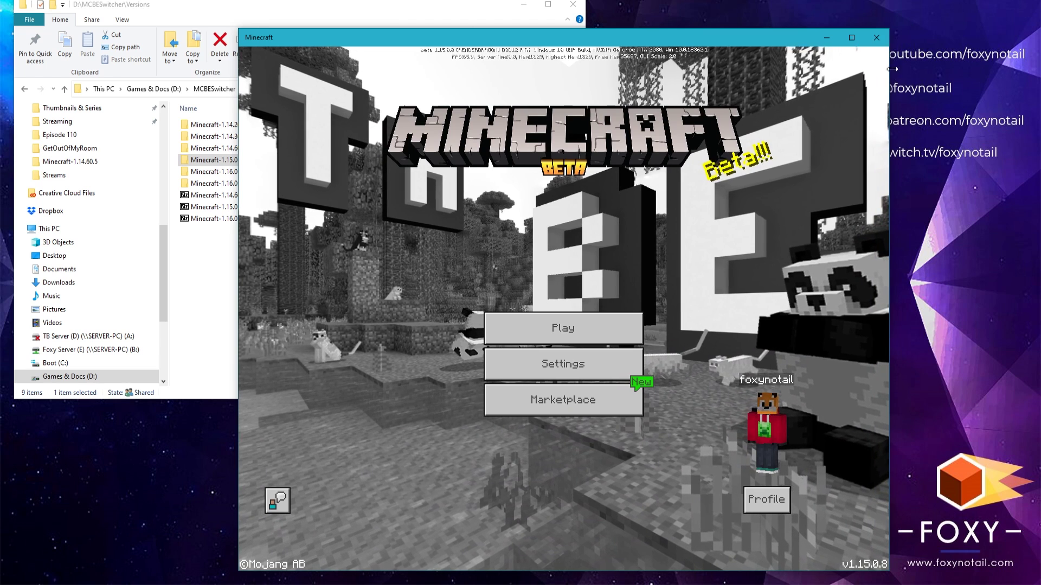
click(887, 38)
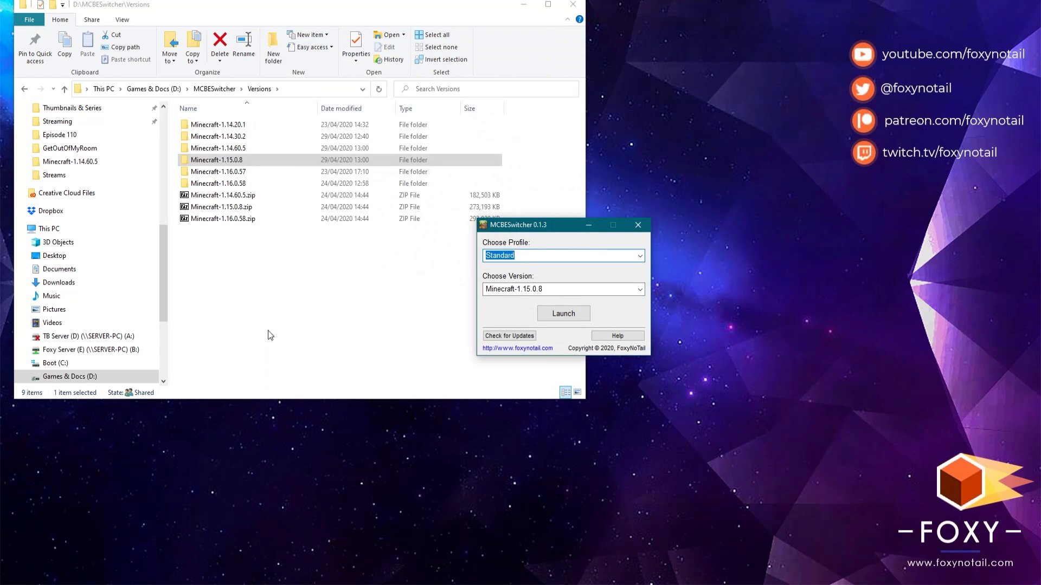
Open the Minecraft-1.15.0.8 folder and load its AppxManifest.xml into Notepad++.
click(193, 198)
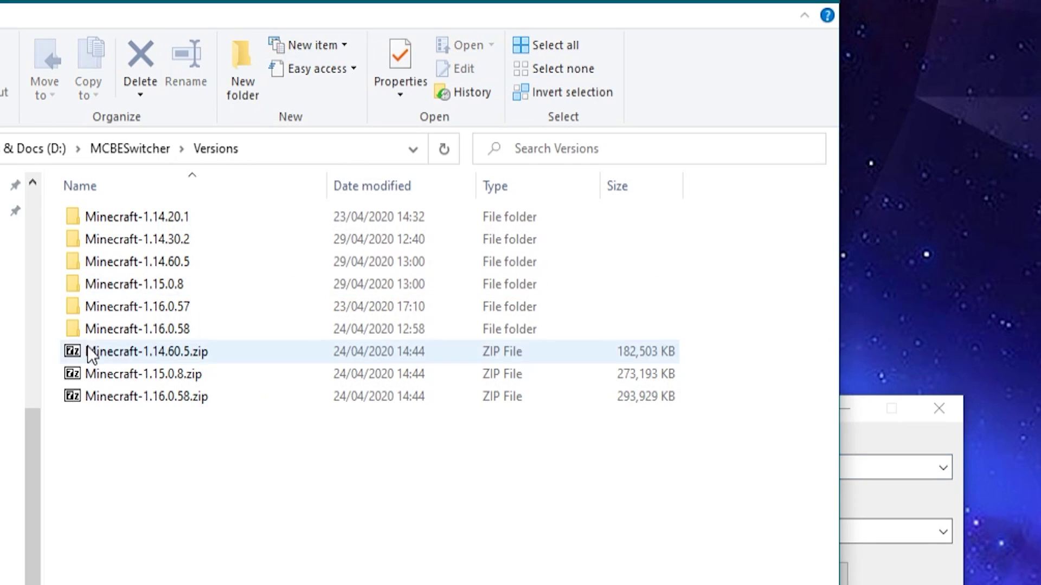
double_click(138, 282)
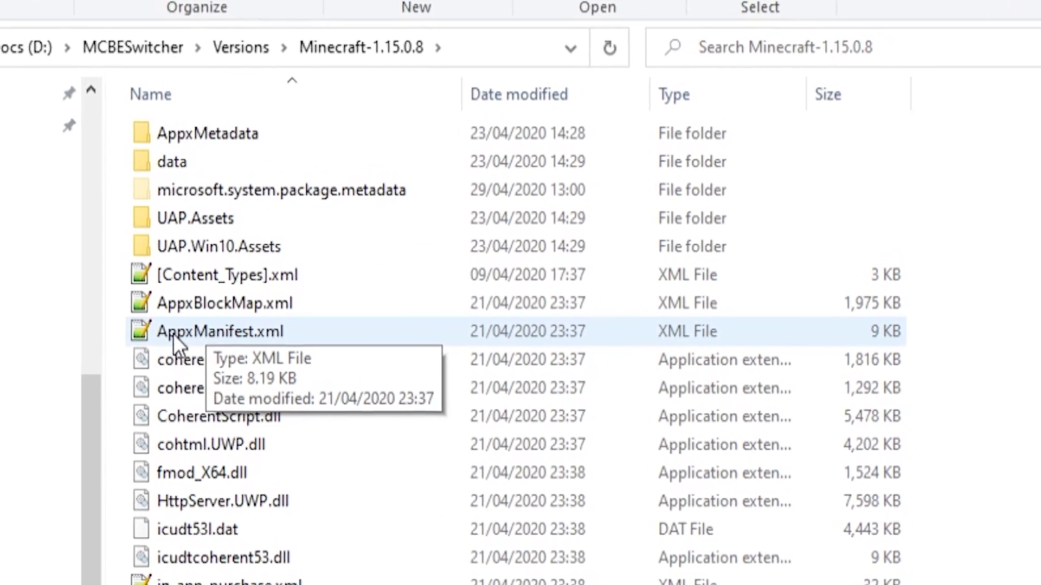
double_click(174, 332)
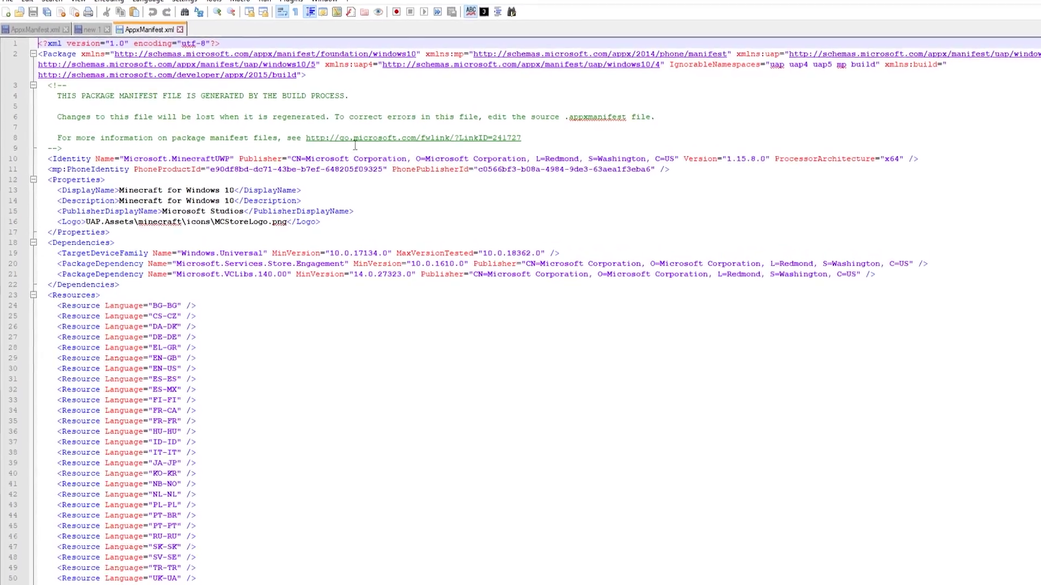
Inspect the Package element on line 2 and the Application element on line 55.
click(254, 68)
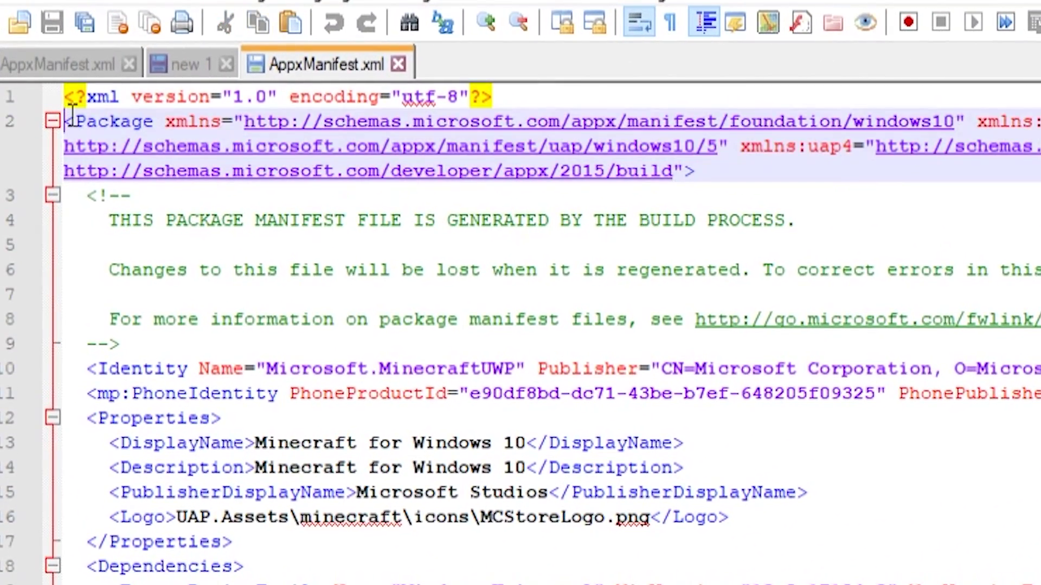
click(340, 112)
triple_click(732, 164)
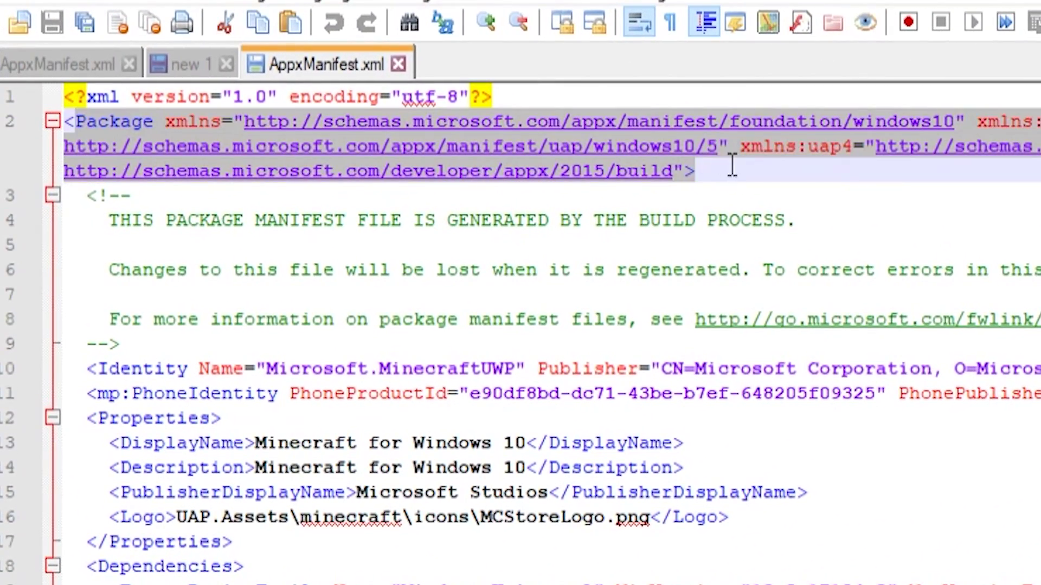
click(868, 179)
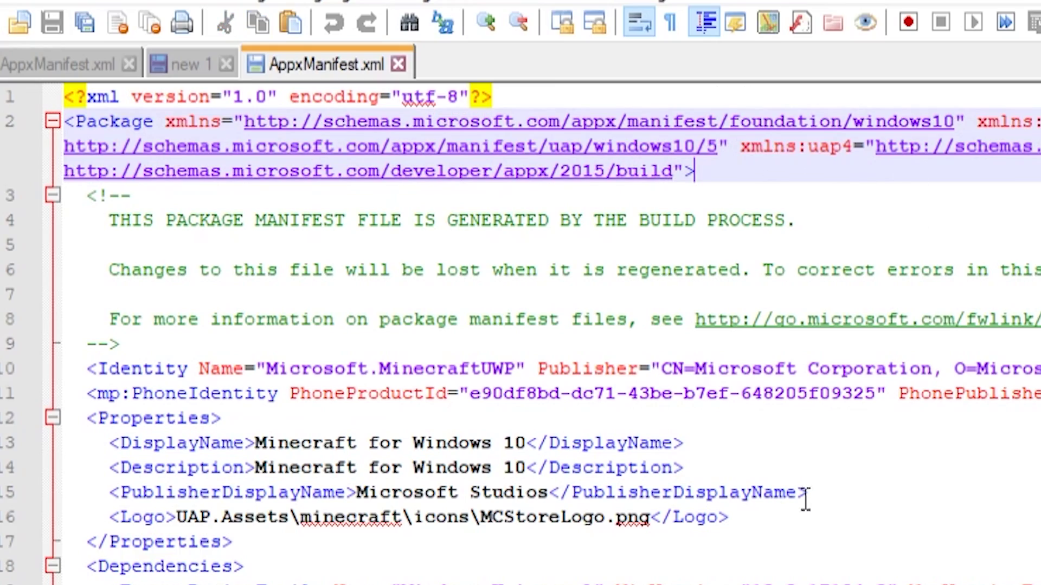
scroll(817, 509, down, 14)
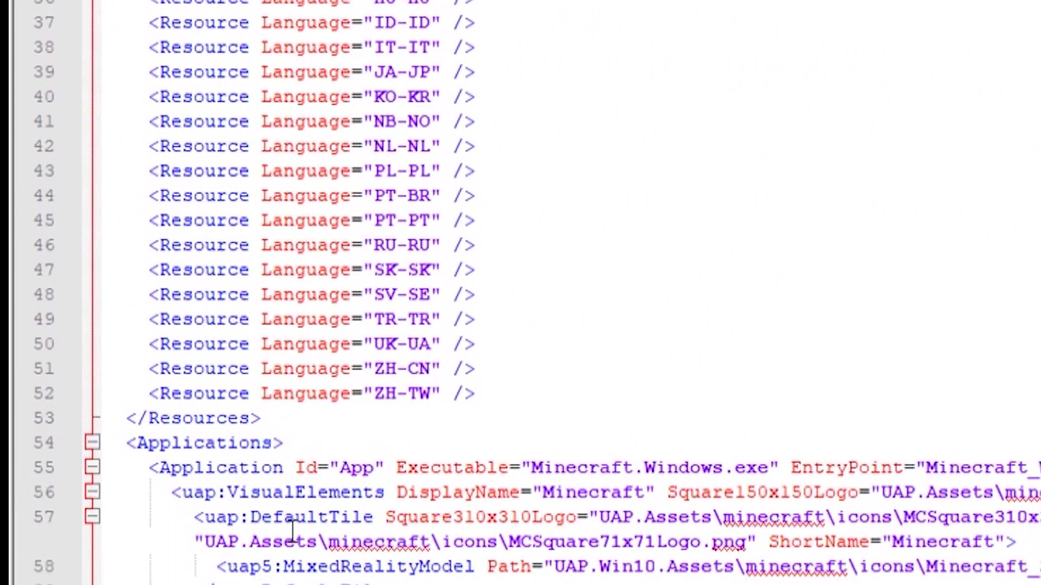
click(219, 369)
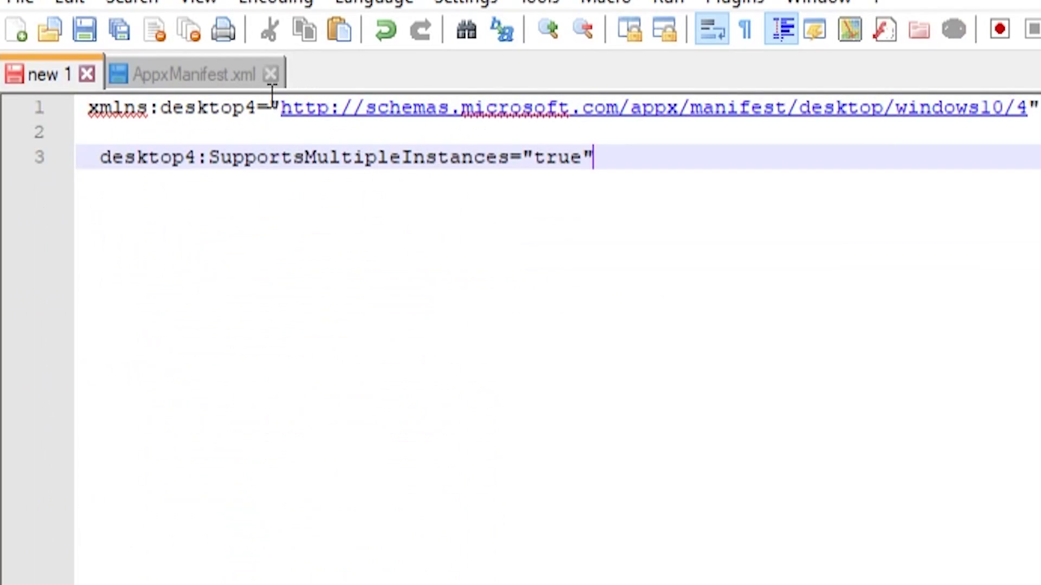
Move the new 1 tab after AppxManifest.xml, copy its xmlns:desktop4 line, and return to the manifest.
drag(37, 74, 355, 82)
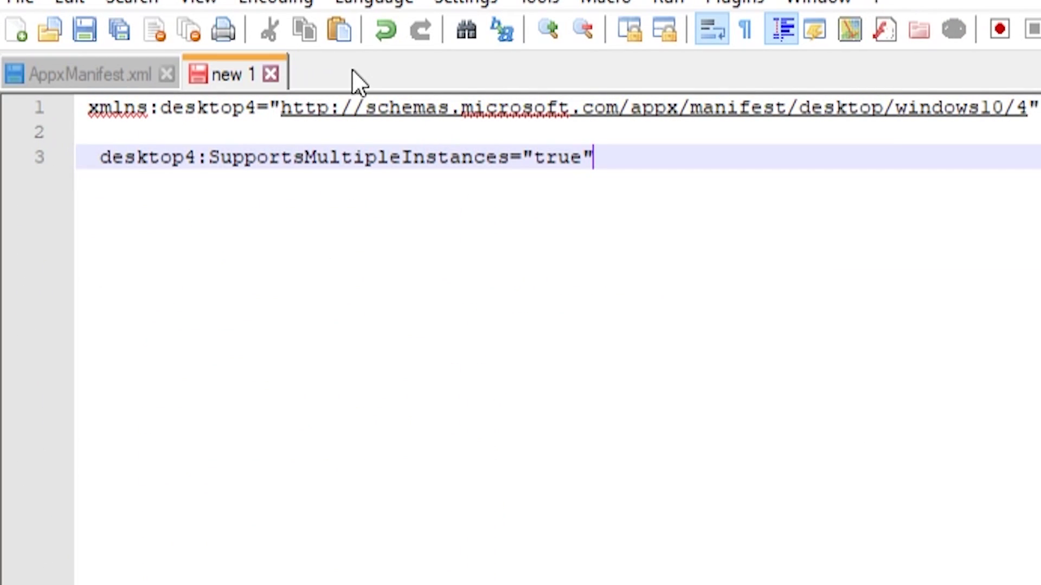
drag(1038, 108, 76, 107)
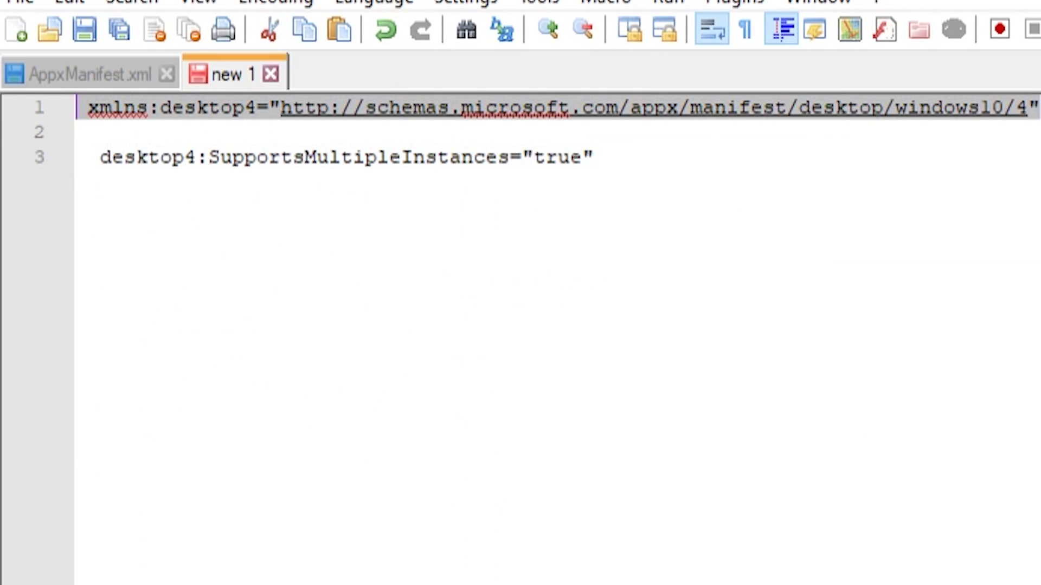
click(647, 188)
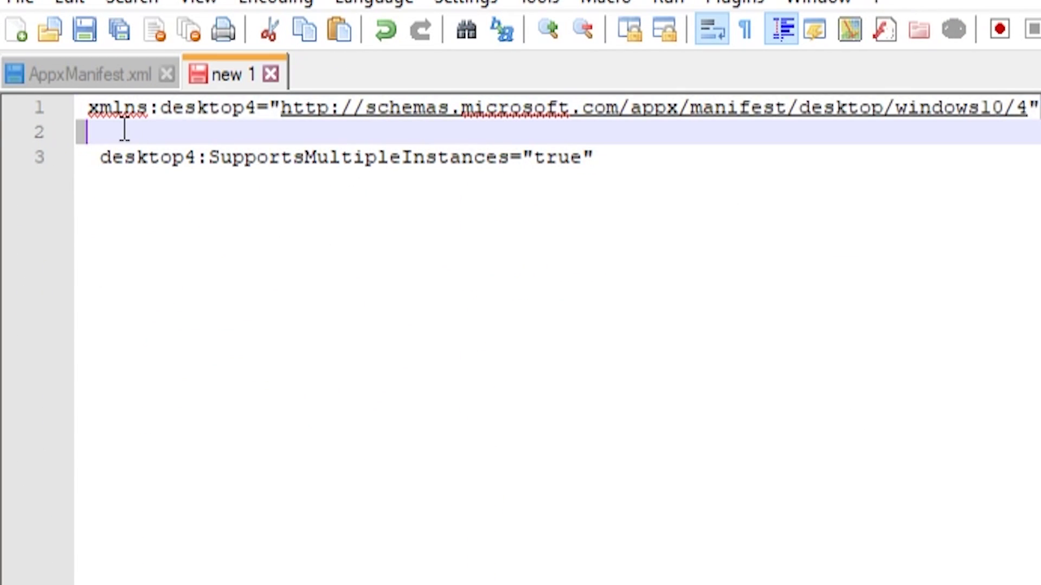
drag(123, 131, 81, 108)
click(88, 107)
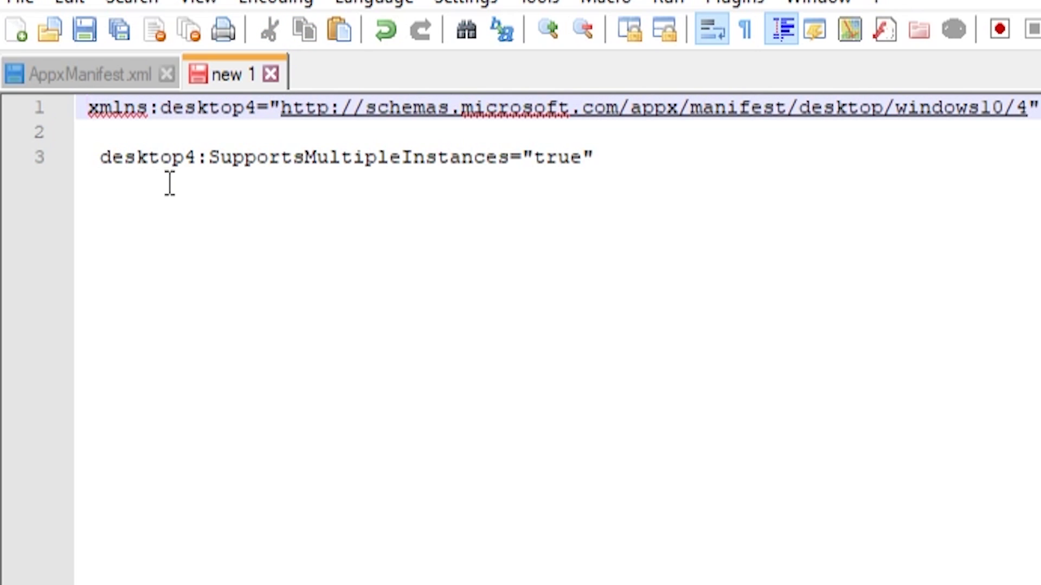
drag(1026, 108, 104, 124)
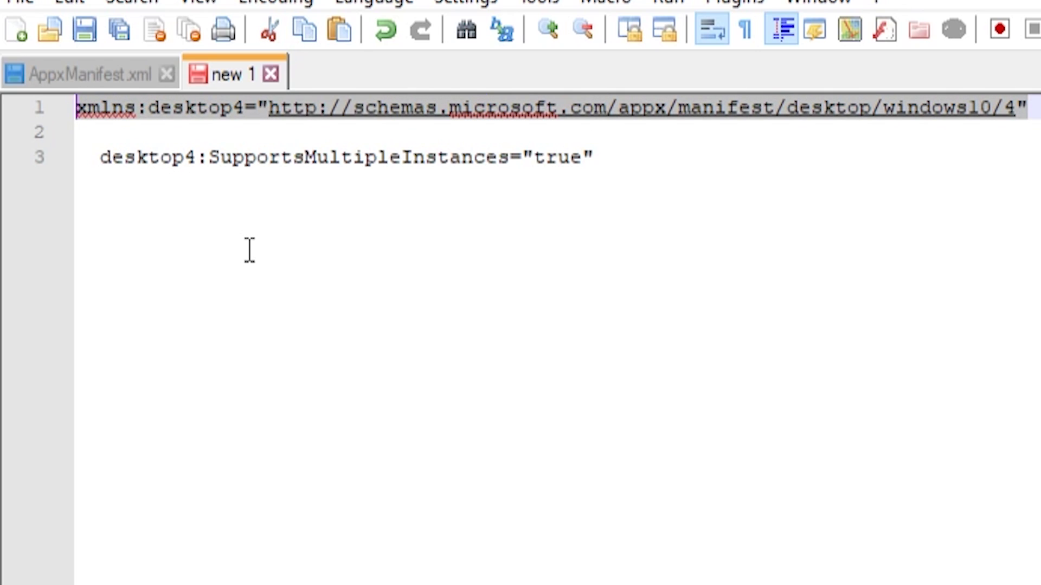
click(49, 73)
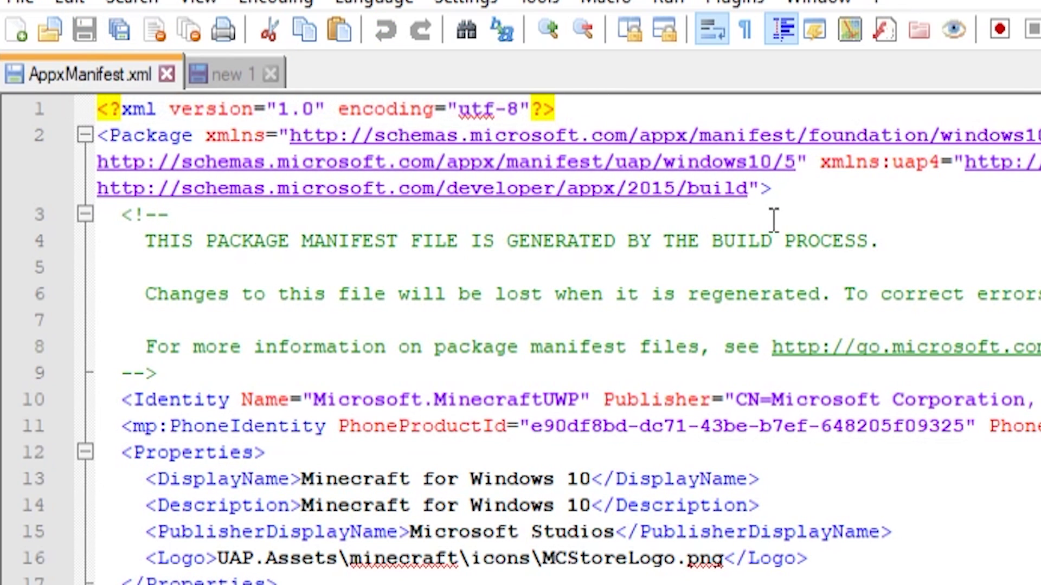
Paste the xmlns:desktop4 namespace before the Package tag's closing bracket on line 2.
drag(97, 136, 772, 191)
click(109, 137)
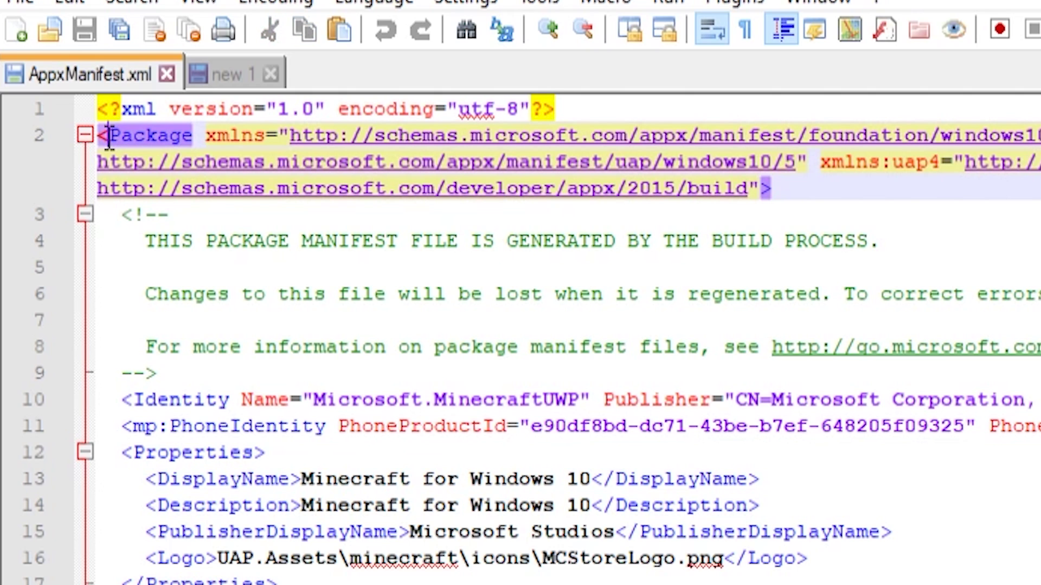
click(775, 213)
click(754, 191)
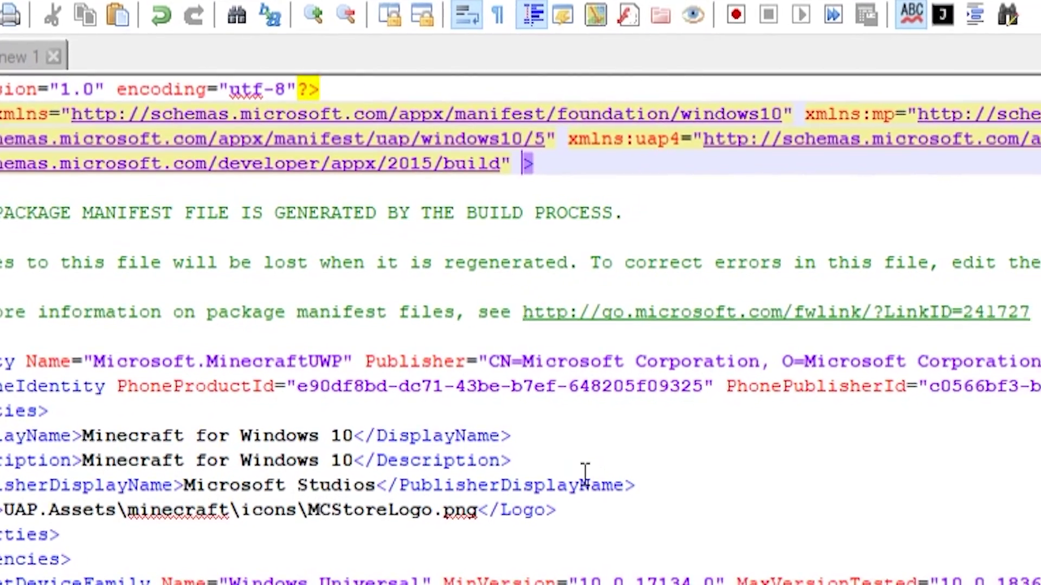
key(ctrl+v)
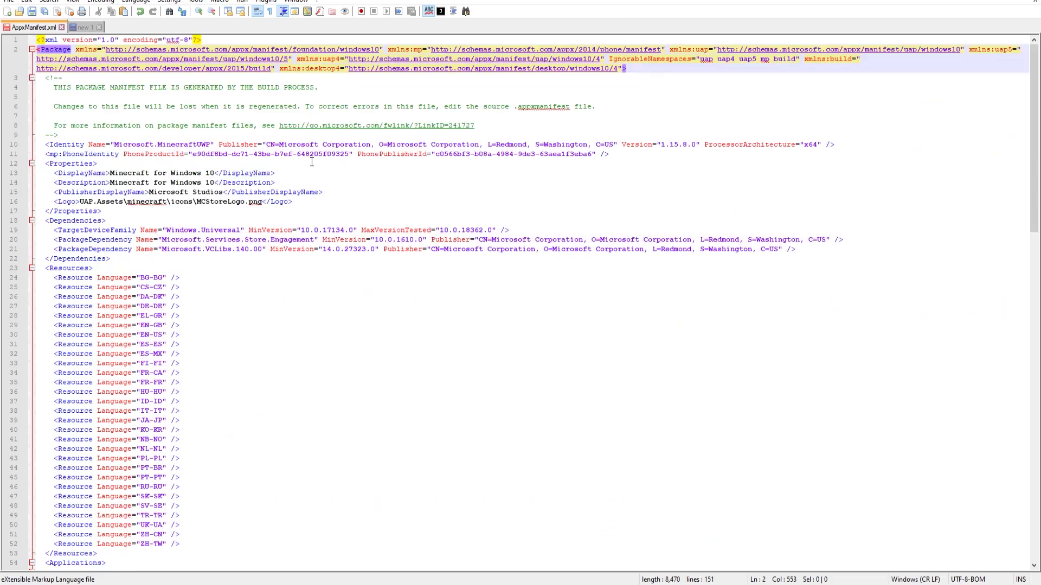
Add desktop4:SupportsMultipleInstances="true" to the Application element on line 55 and save the file.
scroll(308, 168, down, 7)
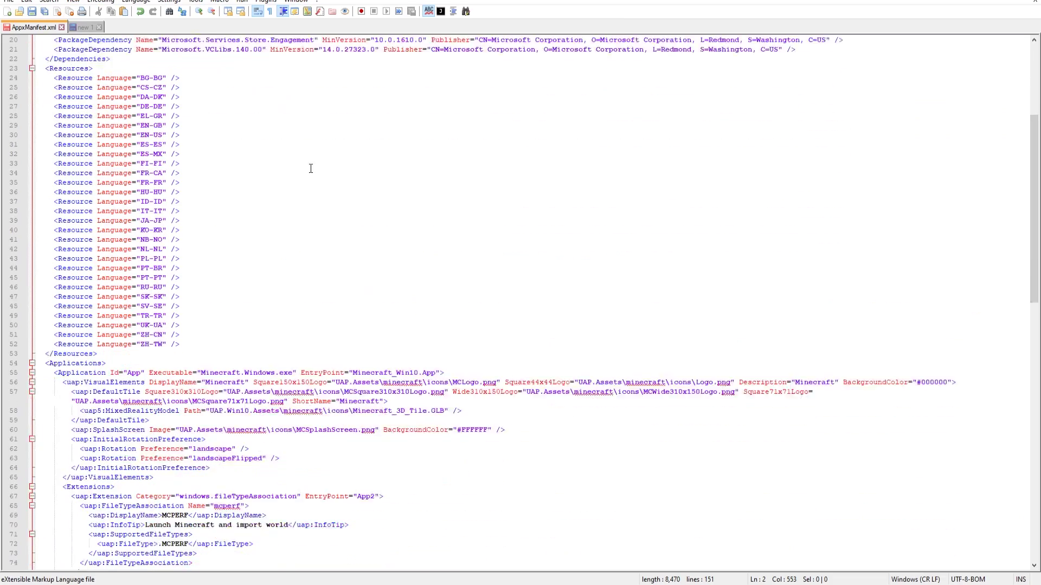
drag(58, 344, 107, 345)
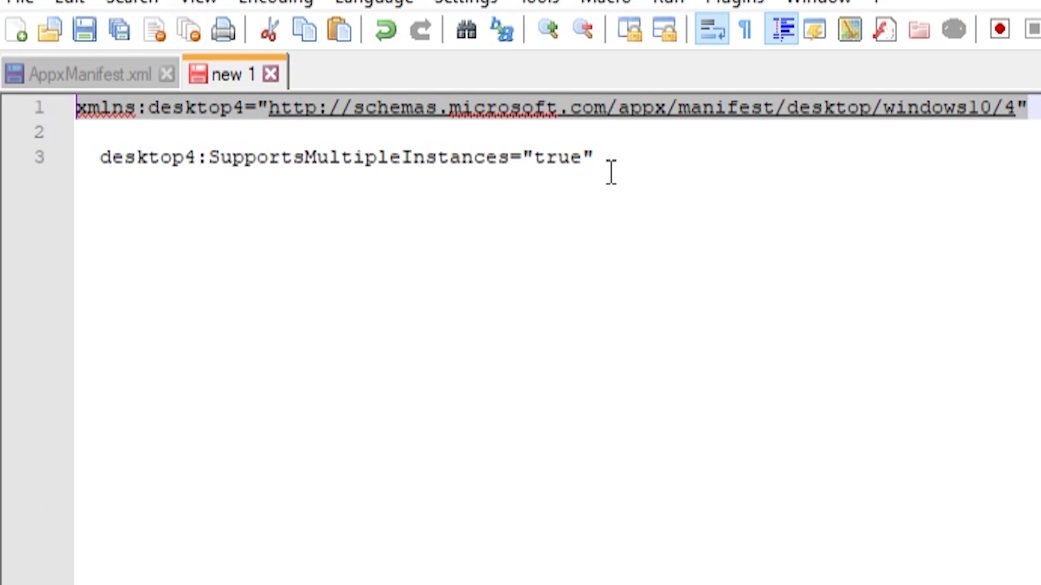
drag(611, 172, 232, 156)
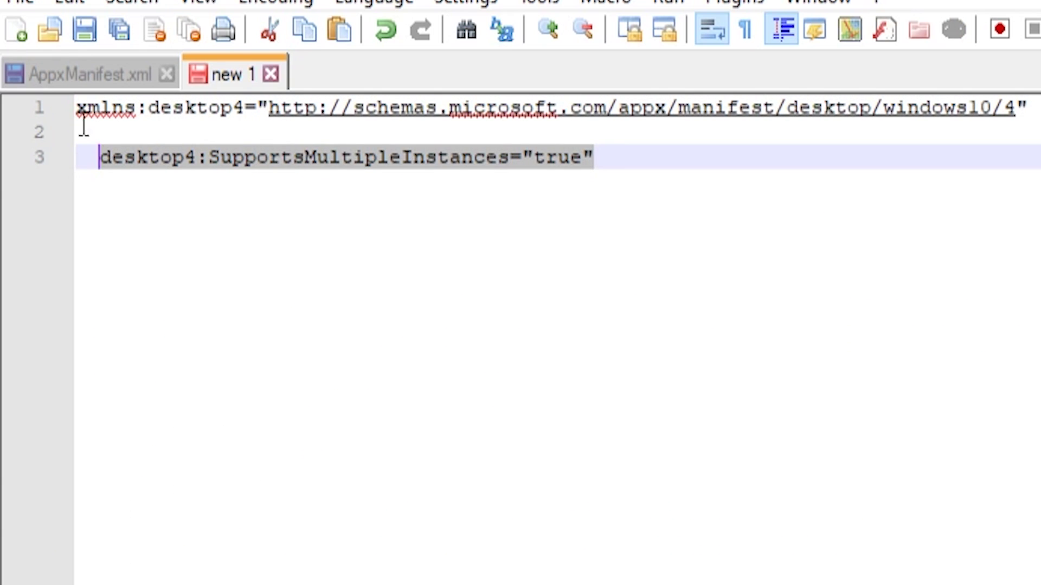
click(76, 72)
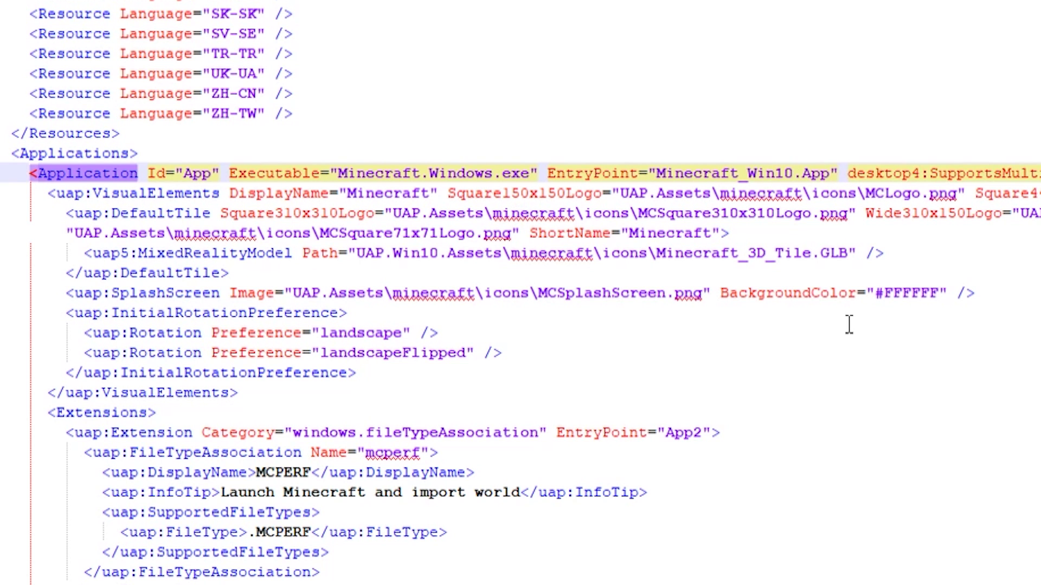
key(alt+f)
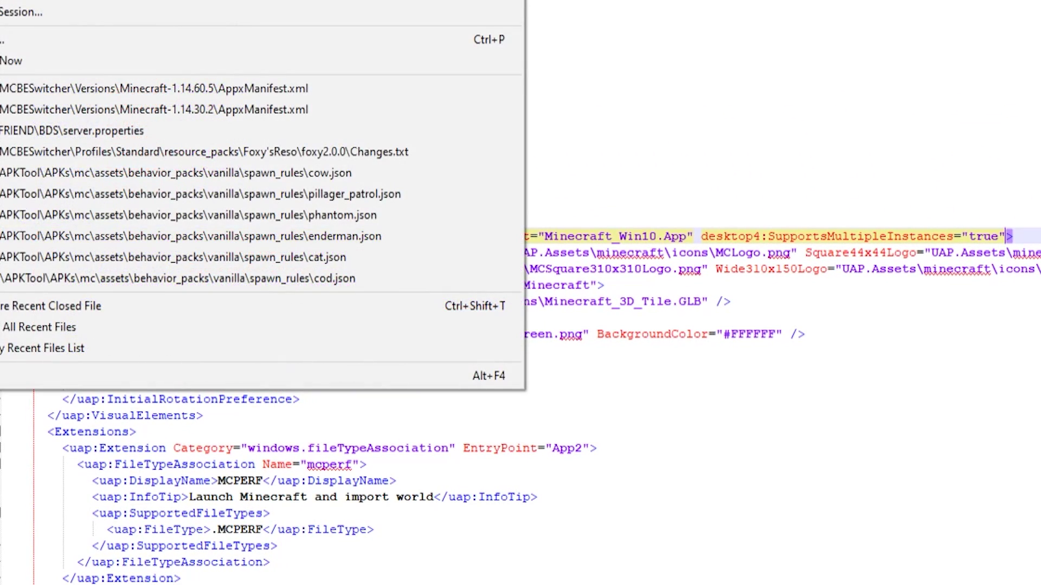
Save the edited AppxManifest.xml and pick Minecraft-1.14.60.5 in Choose Version.
click(131, 232)
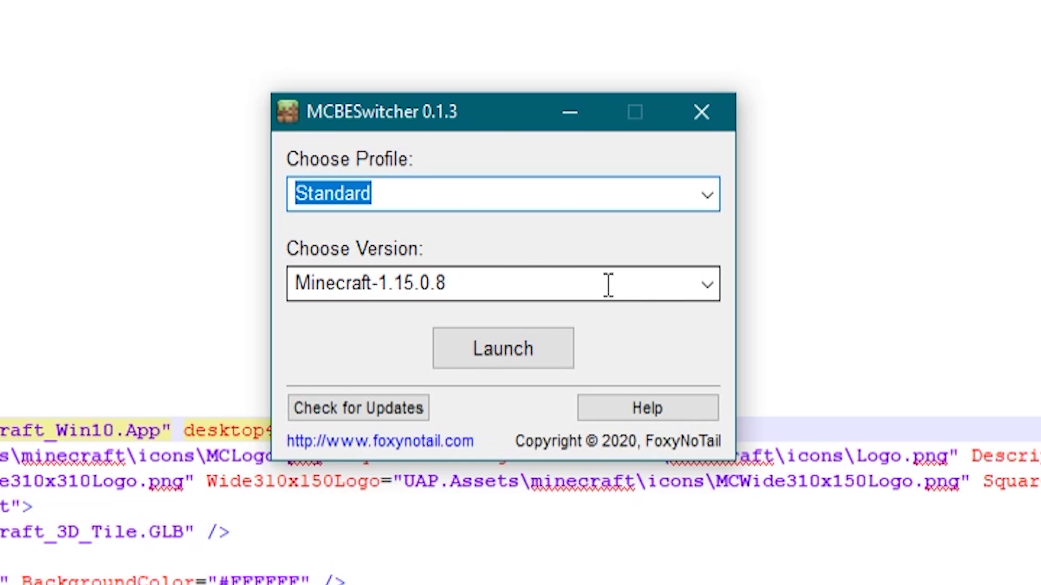
click(715, 282)
click(515, 362)
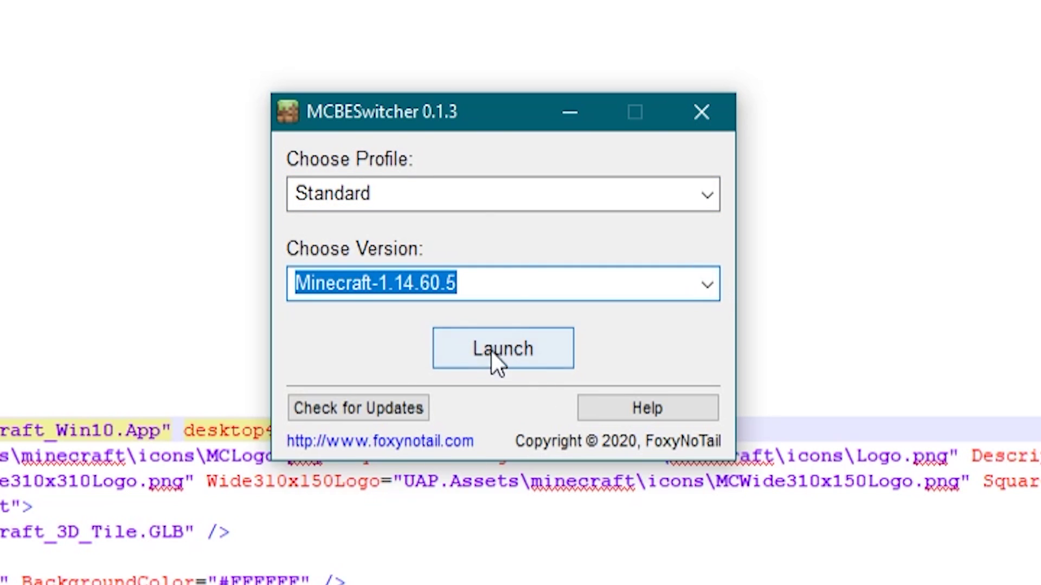
Launch Minecraft-1.14.60.5 on the Standard profile, then close the game window once loaded.
click(502, 352)
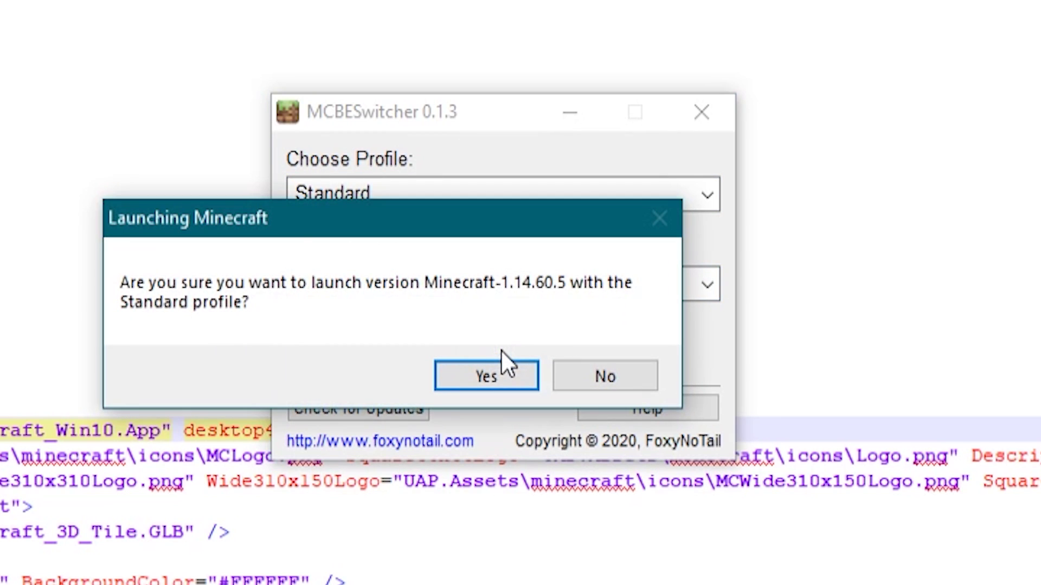
click(500, 351)
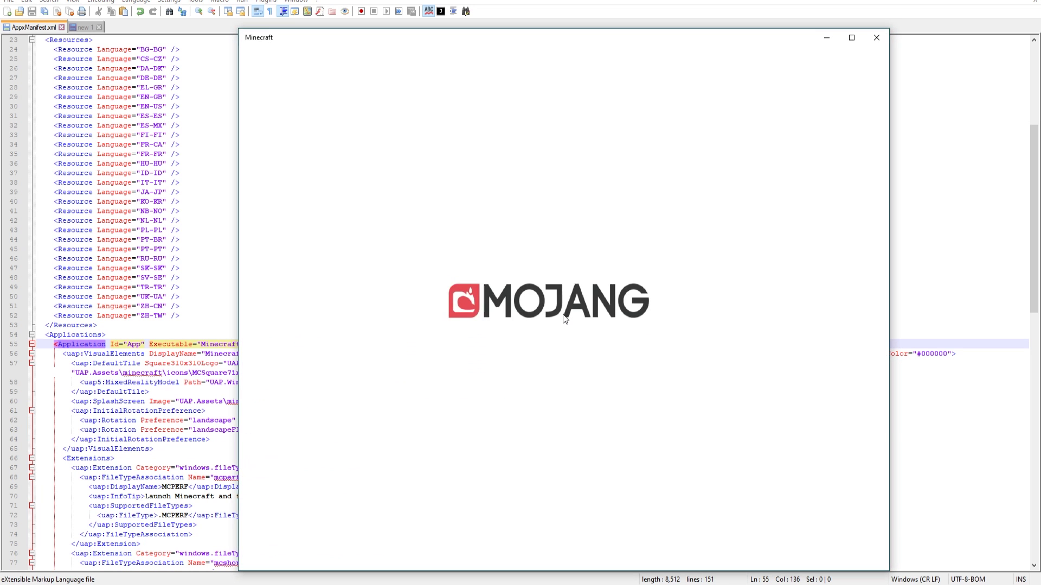
drag(542, 44, 536, 28)
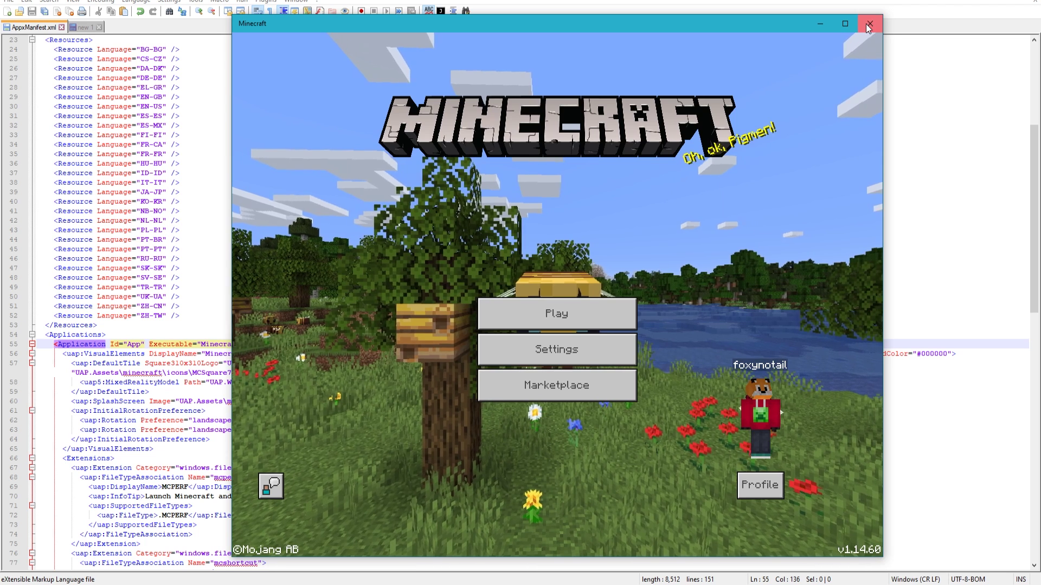
click(867, 23)
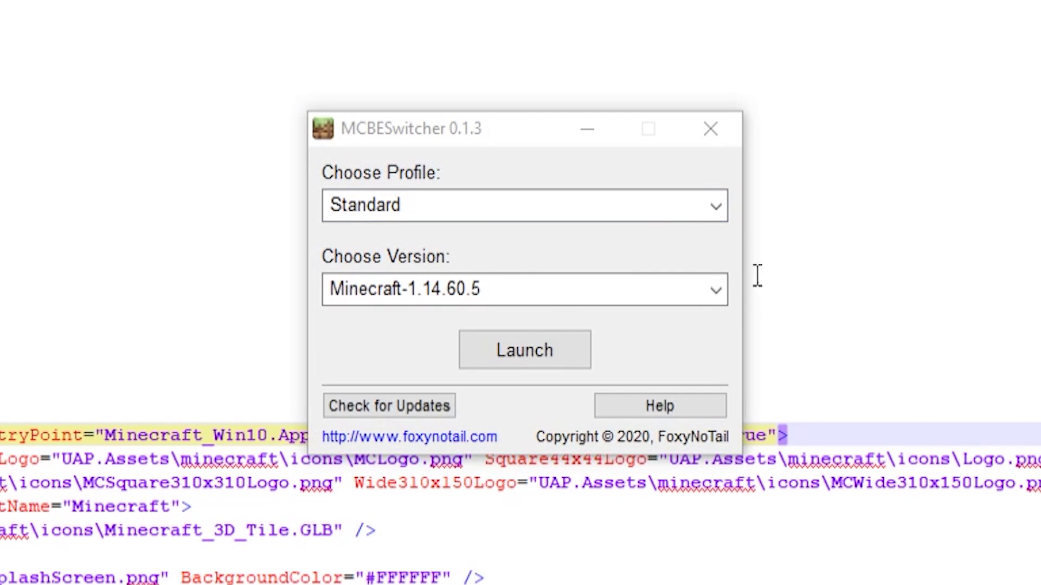
Launch Minecraft-1.15.0.8 on the Standard profile and dismiss the RTX Beta welcome screen.
click(595, 283)
click(537, 379)
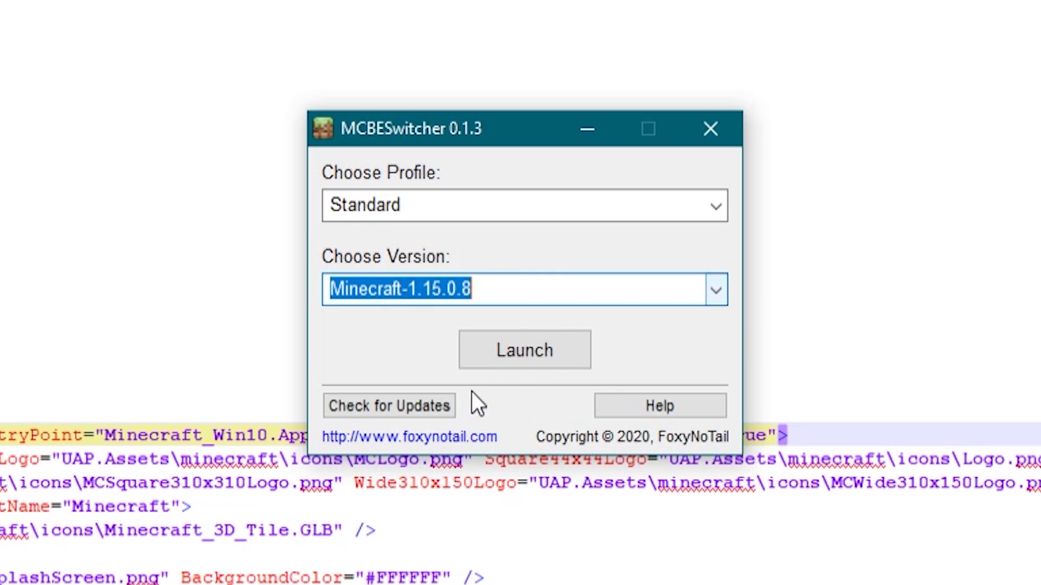
click(516, 349)
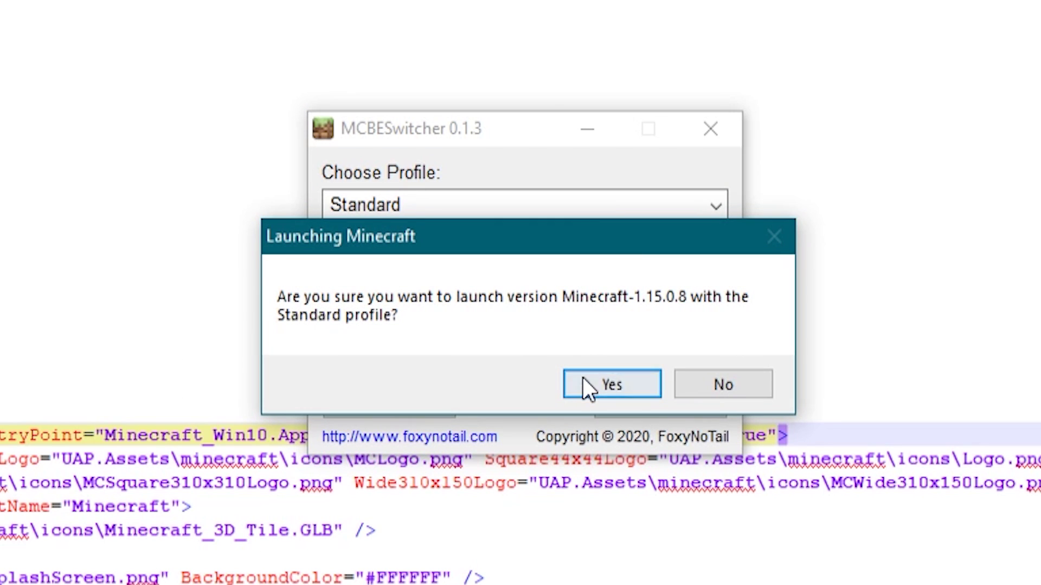
click(584, 381)
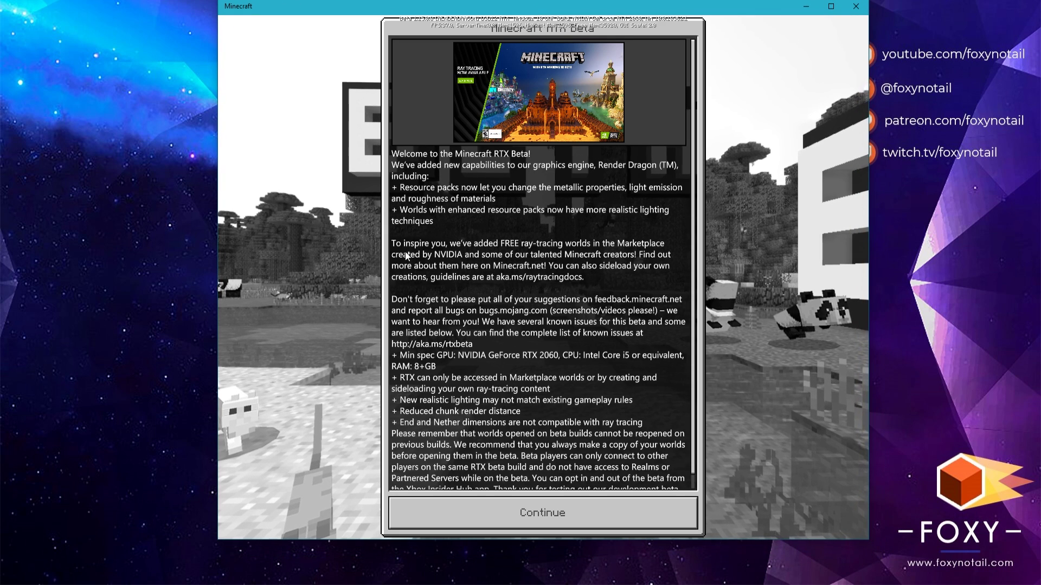
click(526, 512)
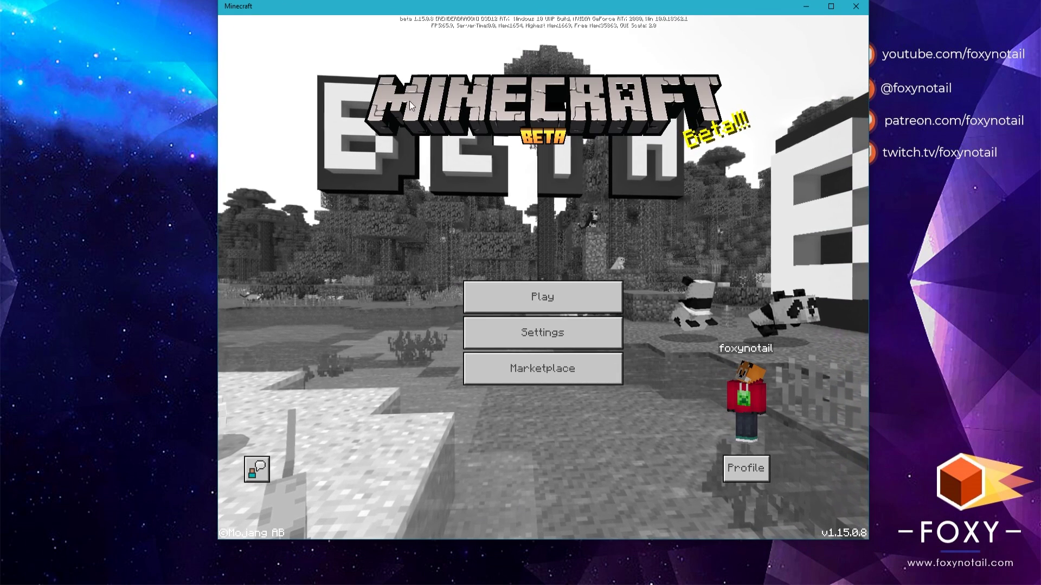
click(178, 346)
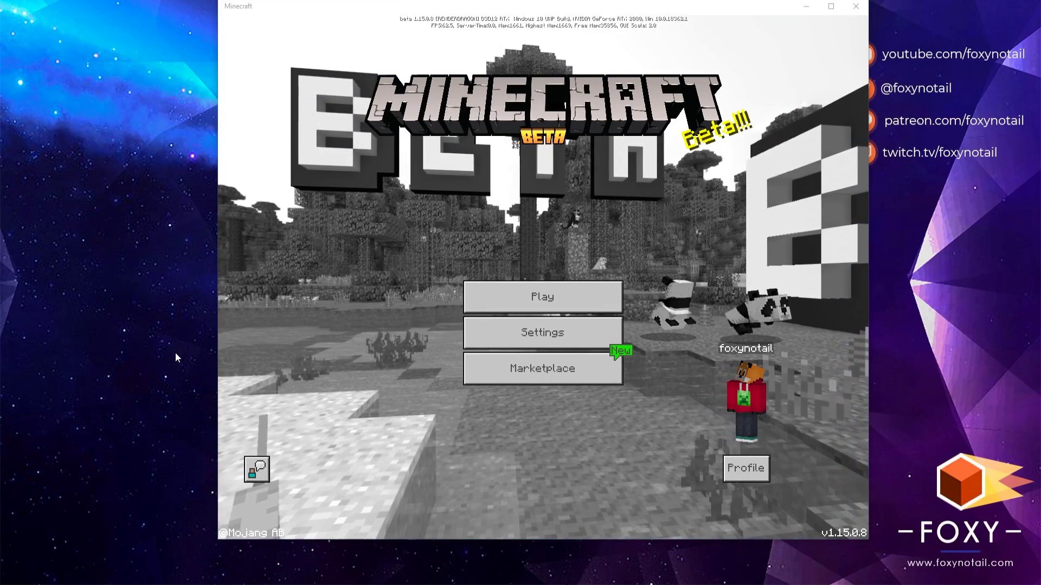
Run minecraft:// from the Run prompt to start a second Minecraft window, placed to the right.
key(super+r)
drag(433, 399, 509, 443)
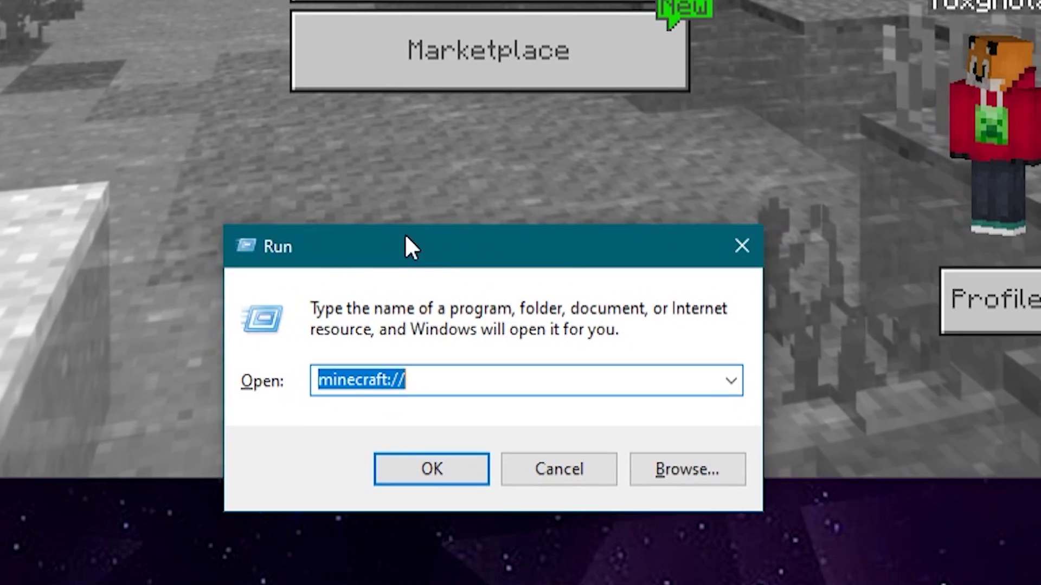
click(415, 469)
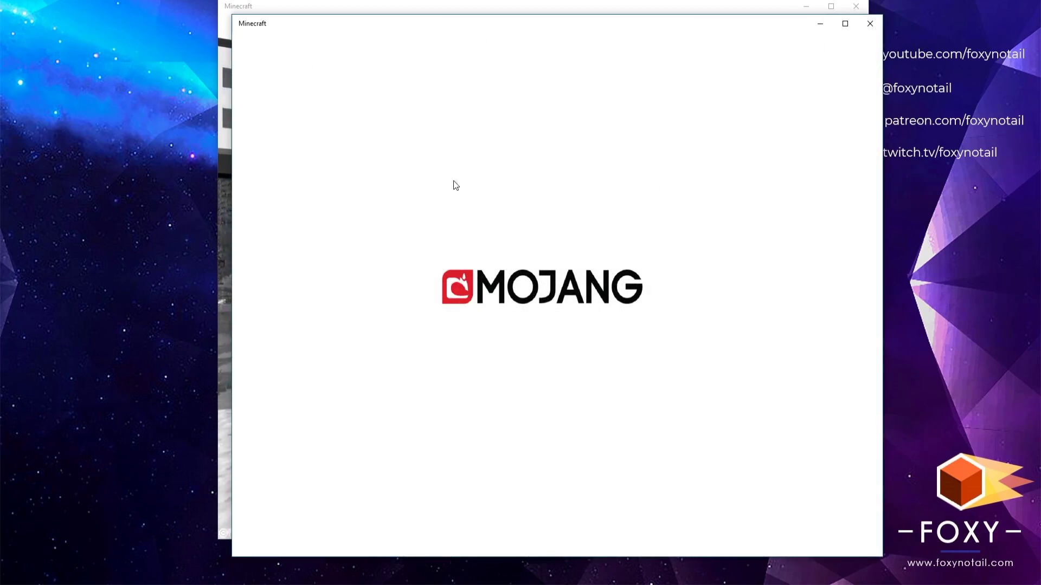
drag(469, 29, 570, 36)
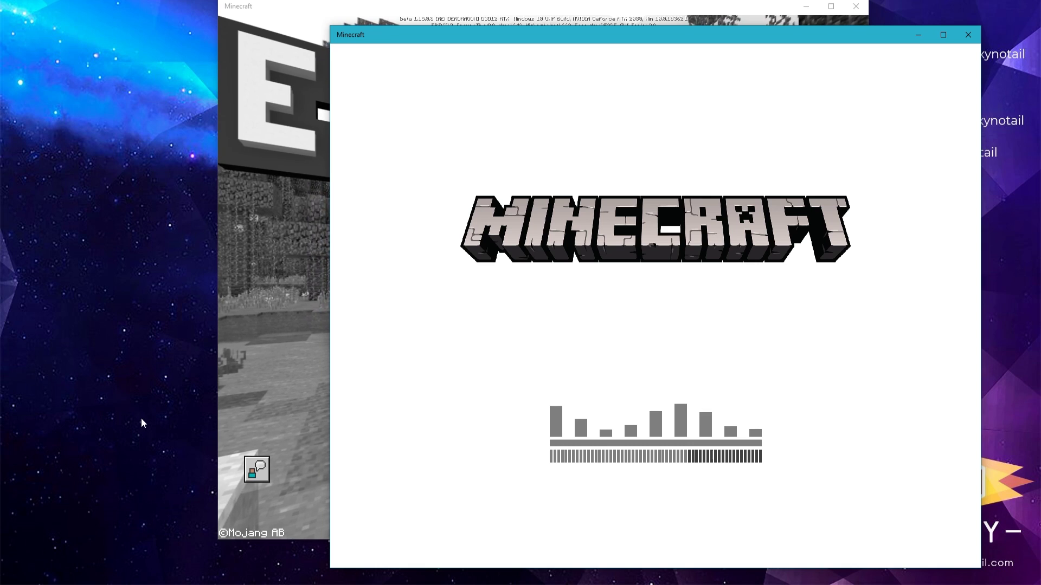
Start another instance the same way, spread the windows apart, and open each one's worlds list.
key(super+r)
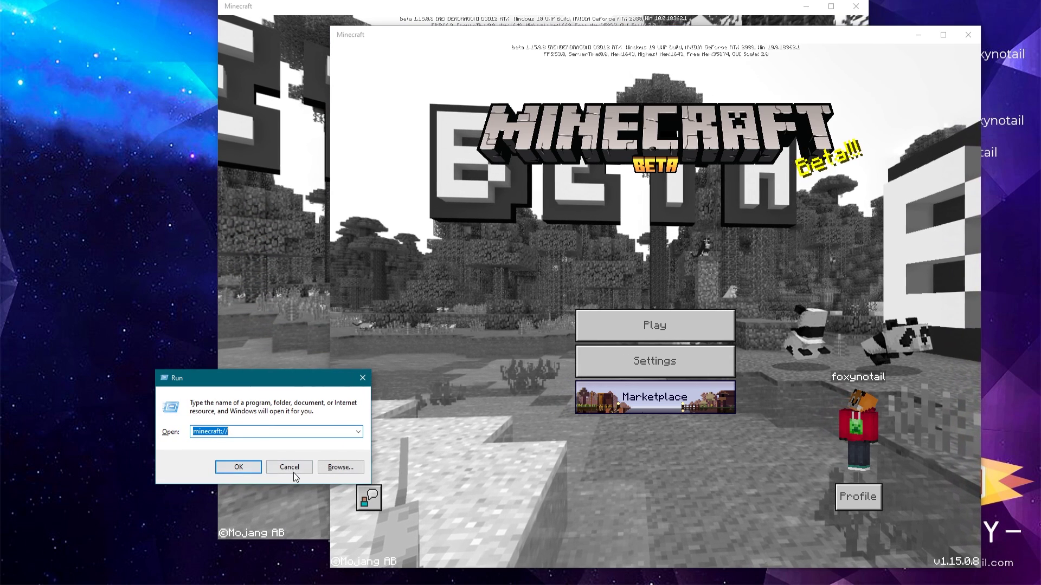
click(239, 467)
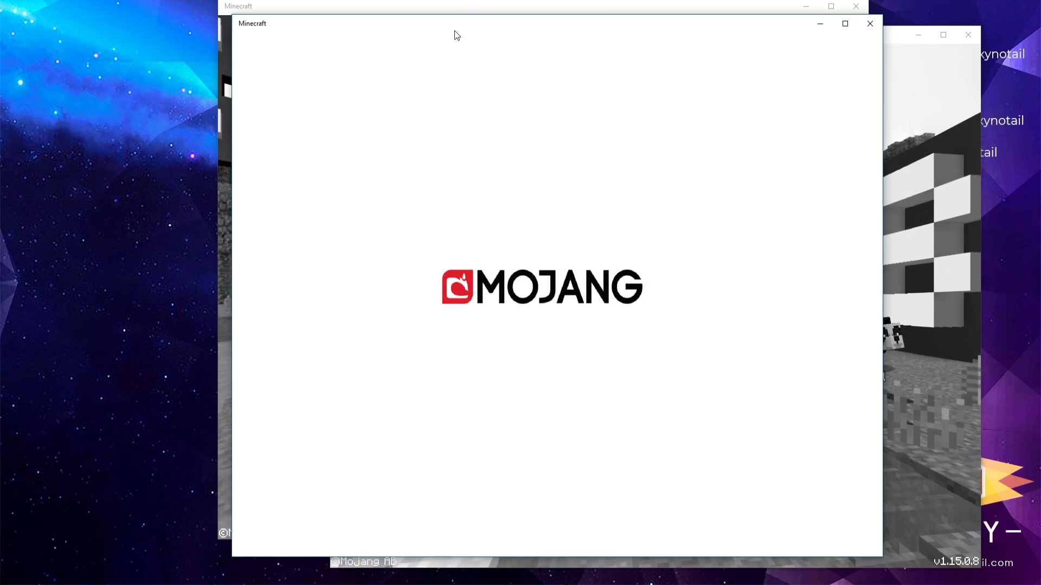
drag(403, 30, 236, 53)
drag(844, 42, 858, 22)
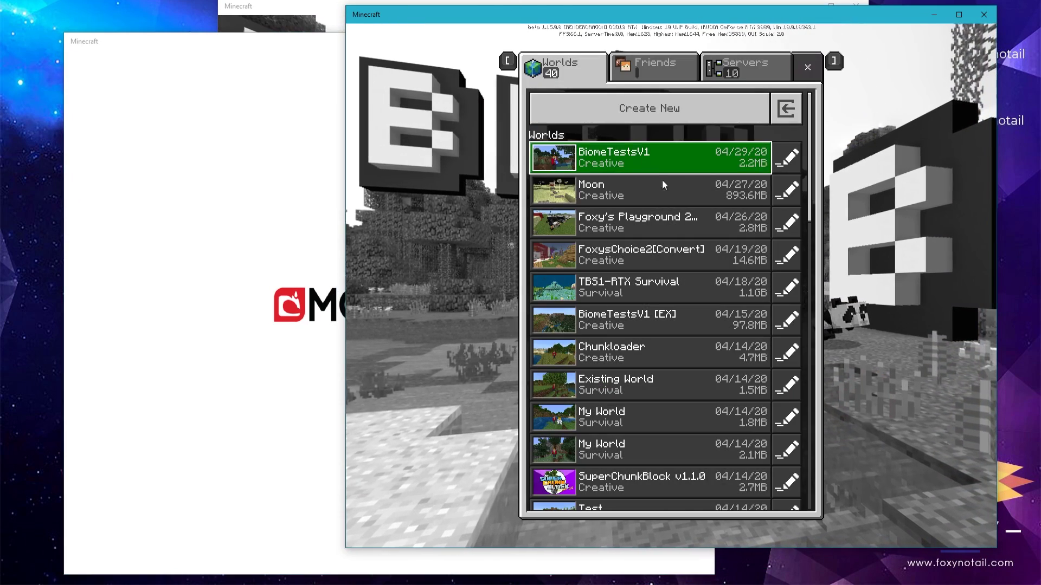
click(317, 12)
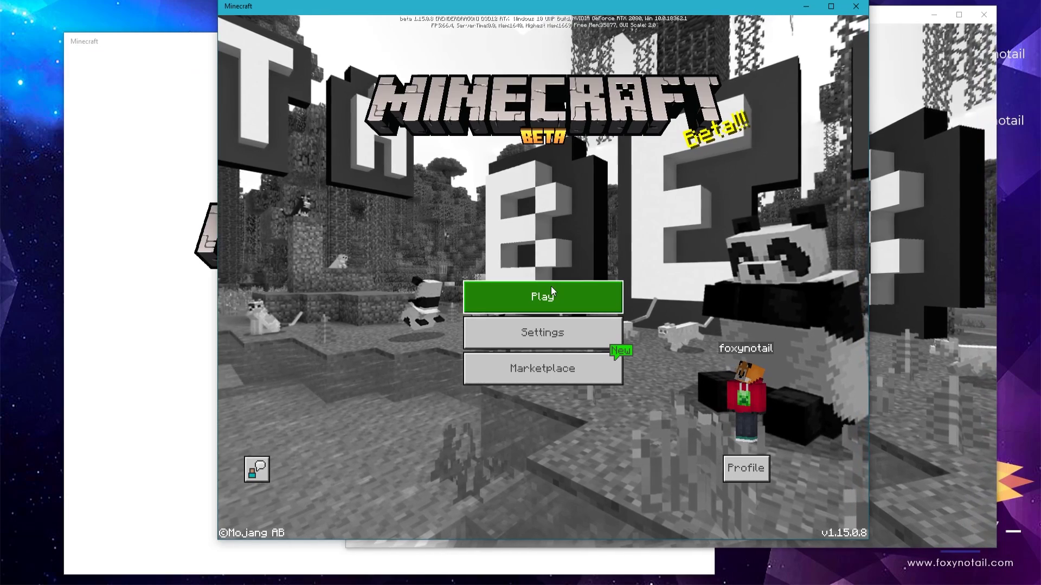
click(551, 286)
click(135, 47)
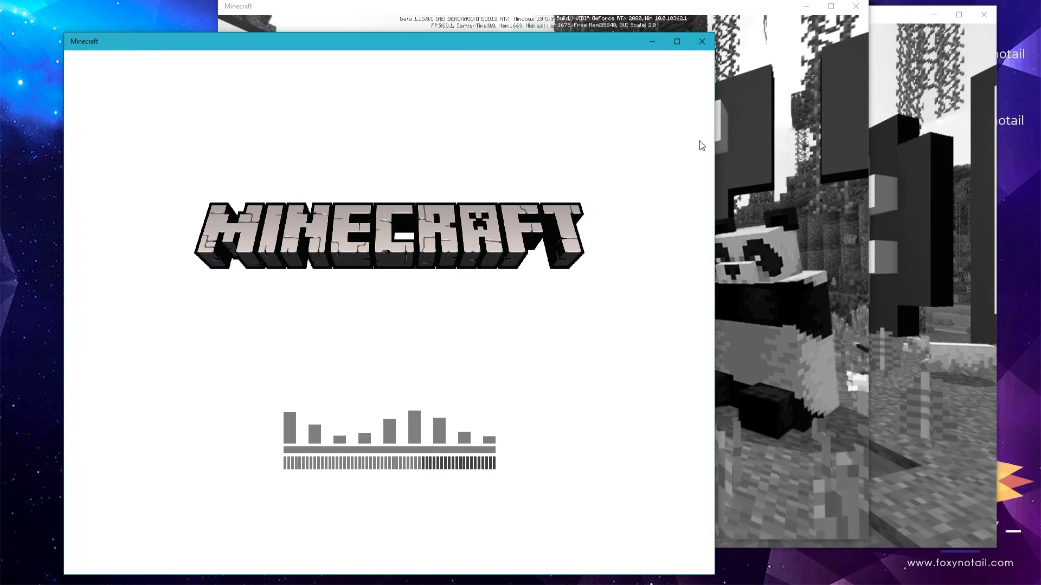
key(alt+Tab)
key(alt+Tab)
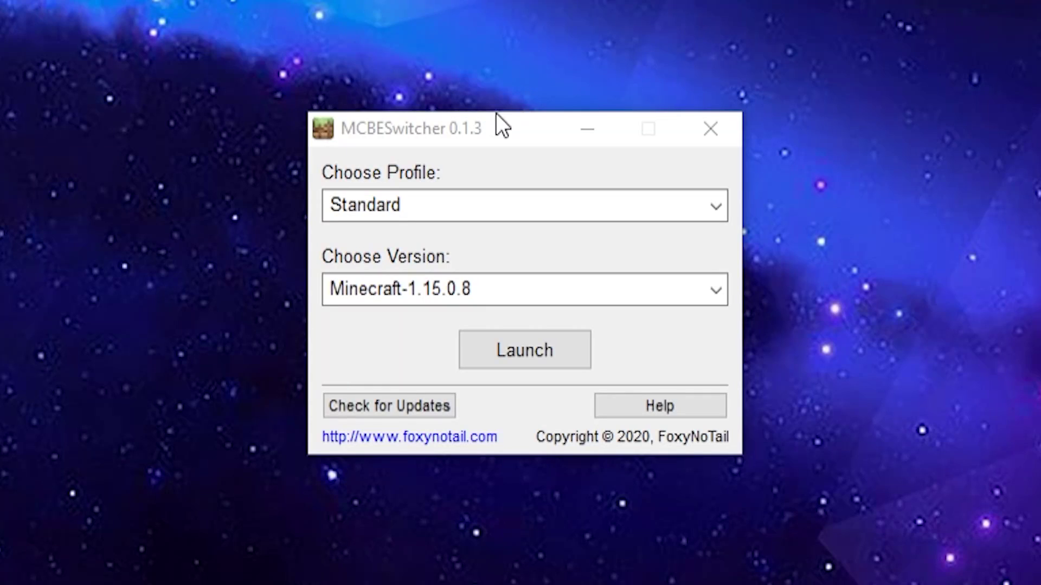
Pick Minecraft-1.14.60.5 from the Choose Version dropdown, replacing Minecraft-1.15.0.8.
mouse_move(496, 113)
mouse_down()
mouse_move(461, 105)
mouse_move(479, 120)
mouse_move(464, 118)
mouse_move(477, 114)
mouse_up()
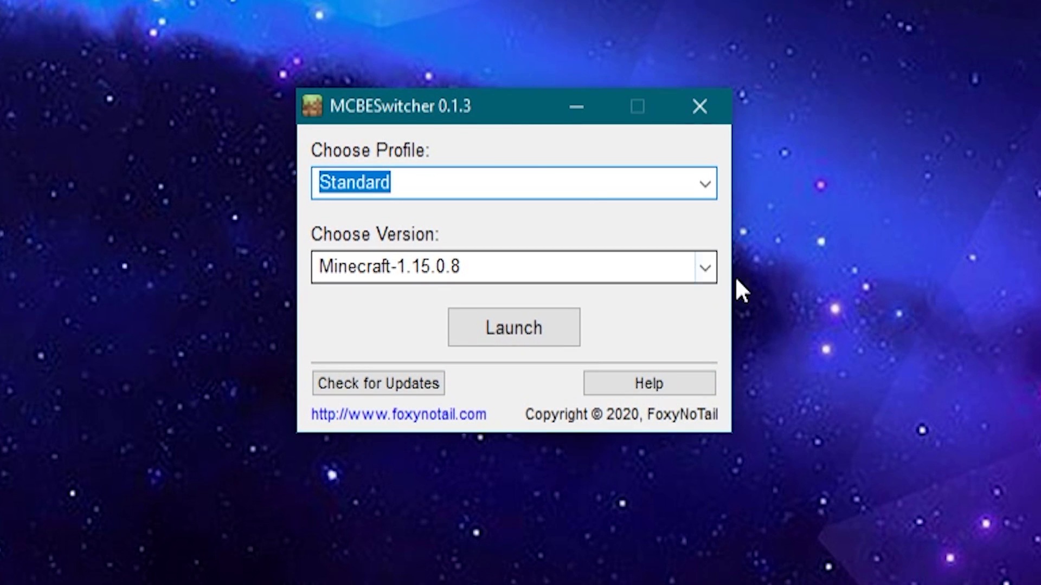
click(704, 268)
click(705, 268)
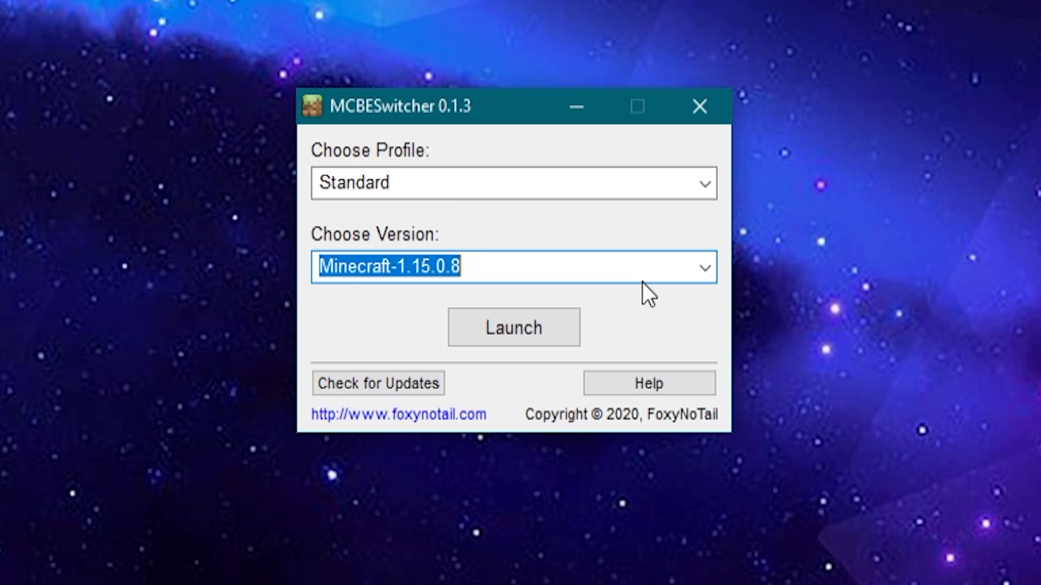
click(678, 266)
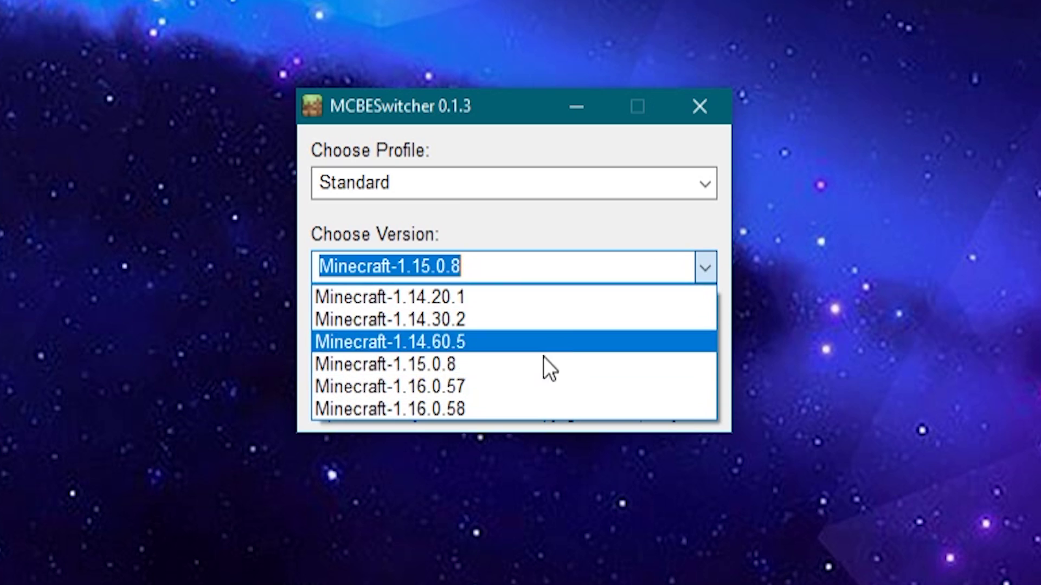
click(559, 345)
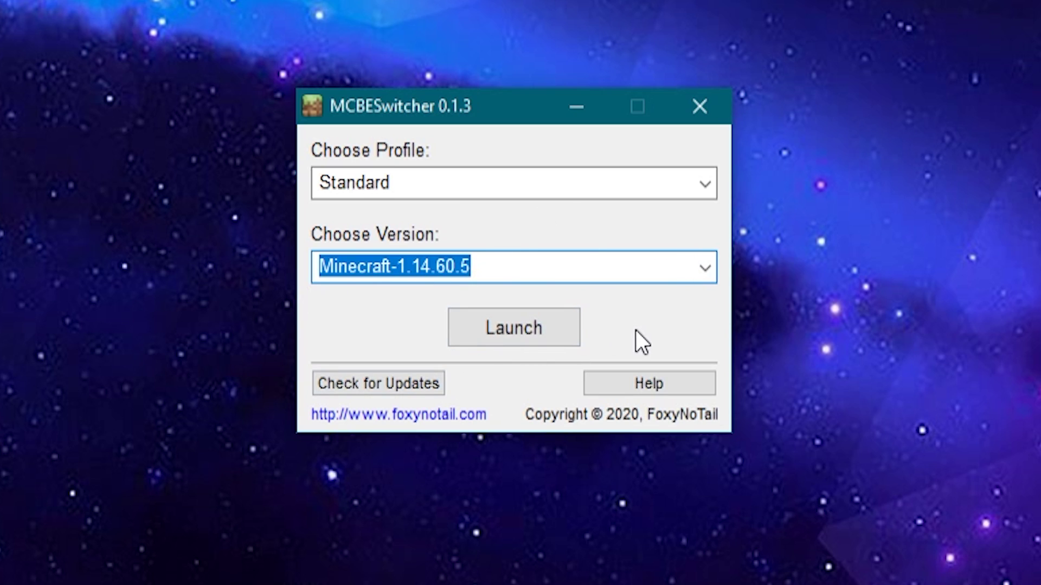
click(705, 267)
click(595, 252)
click(322, 263)
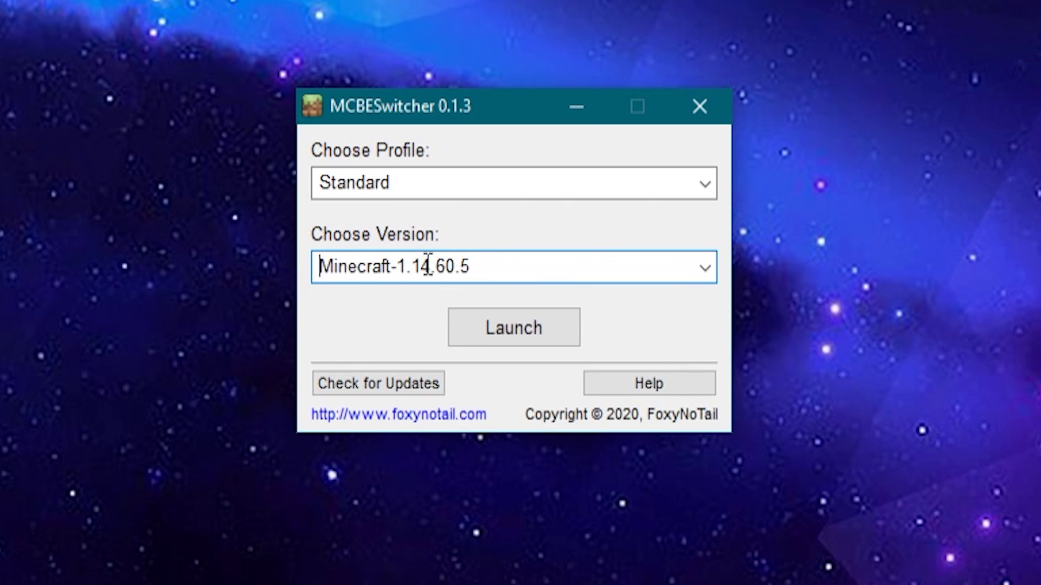
Reposition the MCBESwitcher window beside the two running Minecraft 1.14.60 title screens.
drag(463, 125, 476, 149)
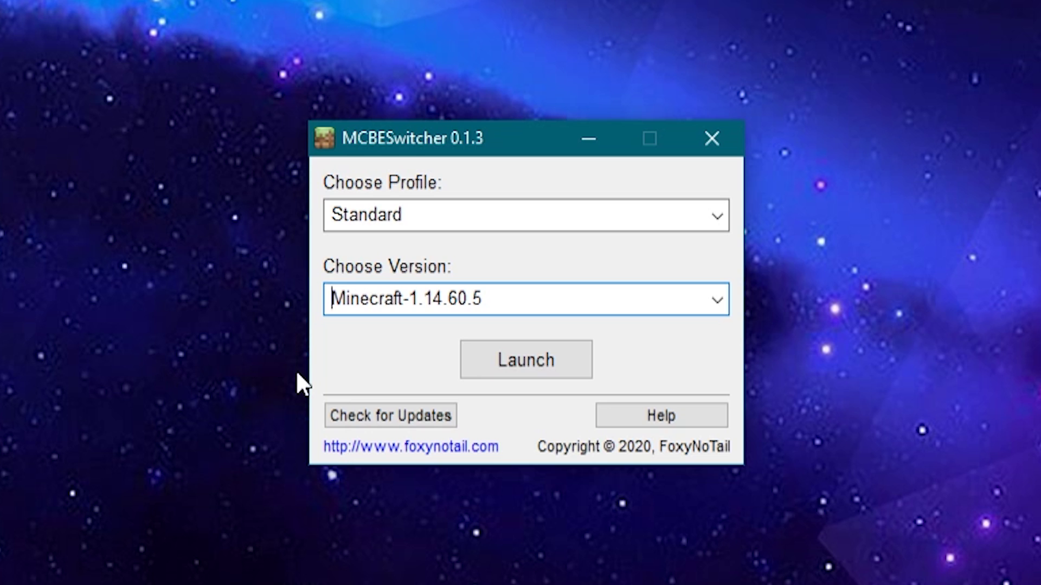
mouse_move(413, 139)
mouse_down()
mouse_move(405, 236)
mouse_move(433, 168)
mouse_move(419, 152)
mouse_move(519, 115)
mouse_move(466, 180)
mouse_move(477, 175)
mouse_move(483, 194)
mouse_move(442, 165)
mouse_move(460, 158)
mouse_move(430, 167)
mouse_move(422, 136)
mouse_up()
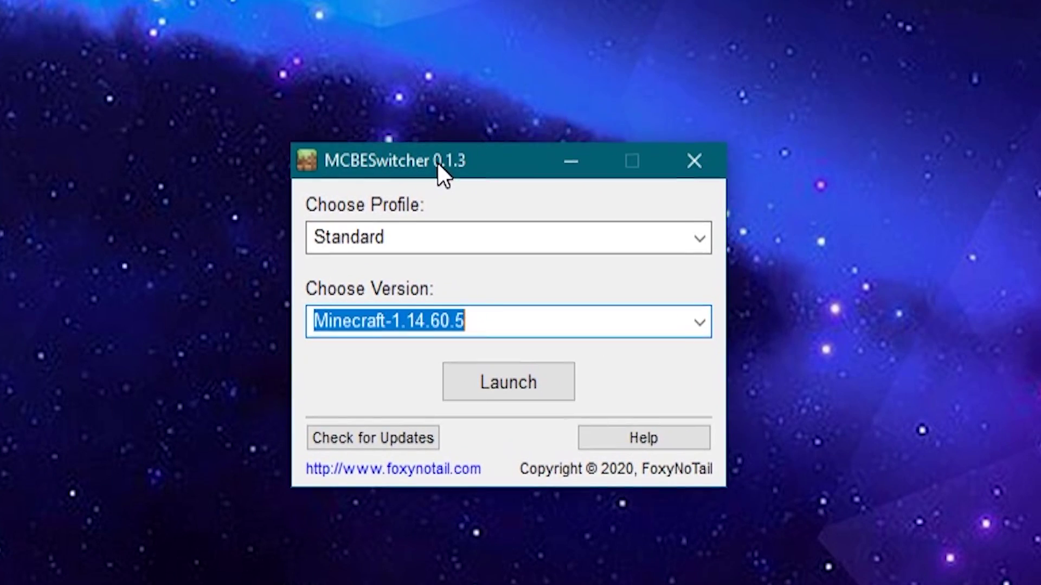
drag(438, 162, 452, 151)
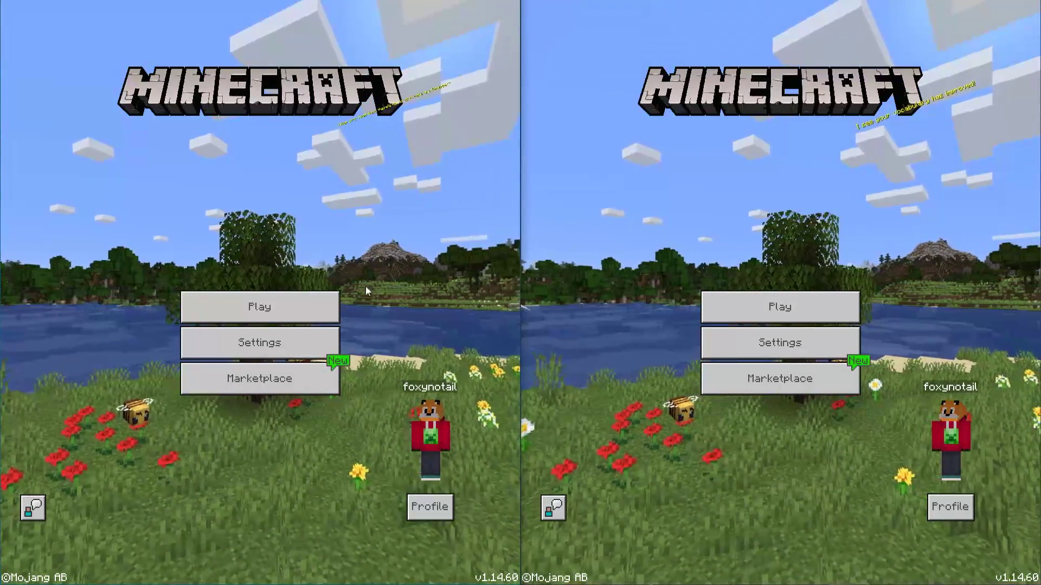
click(319, 307)
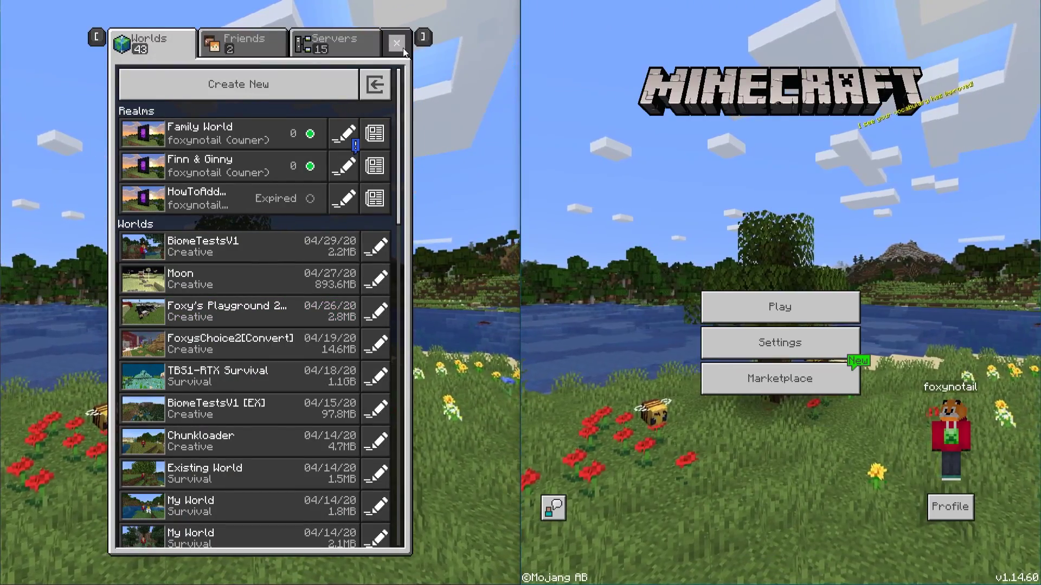
key(Escape)
click(261, 306)
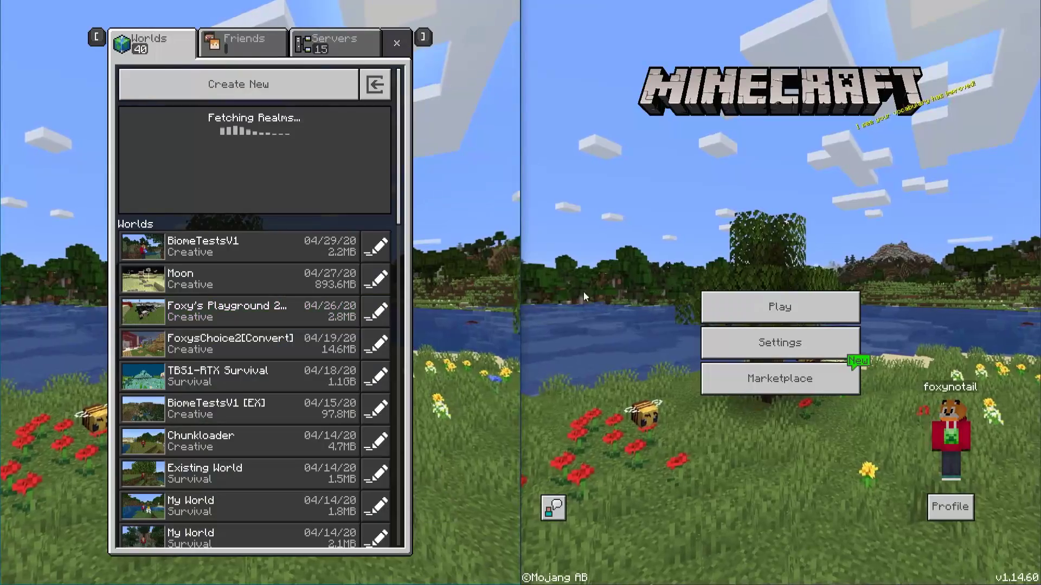
click(752, 304)
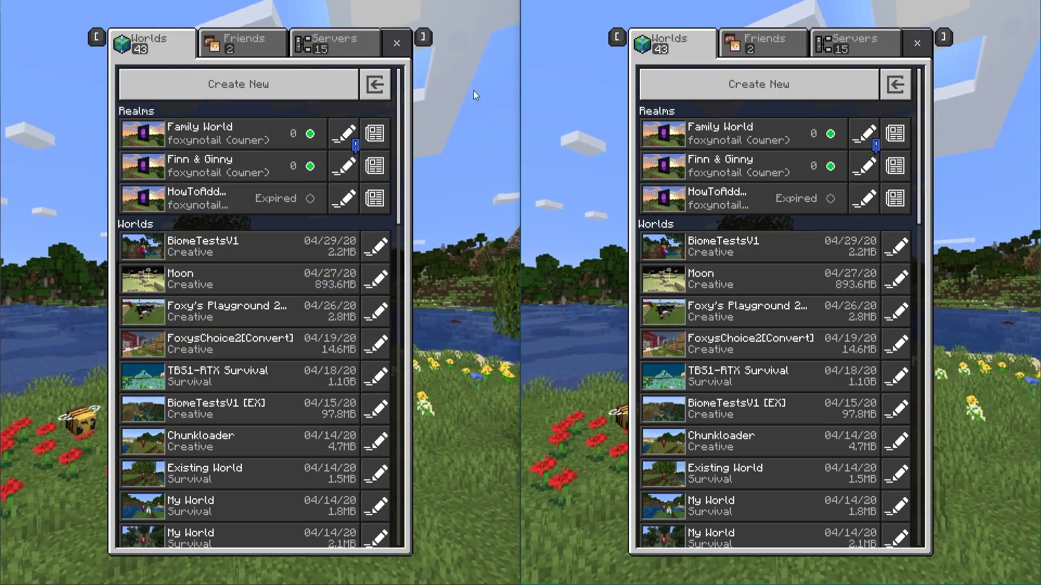
click(396, 44)
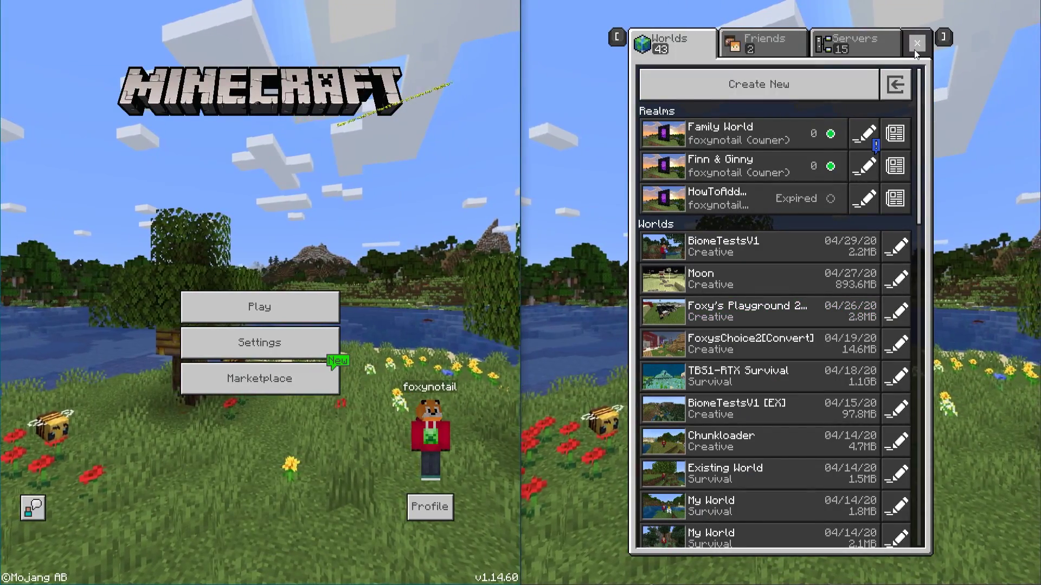
click(914, 50)
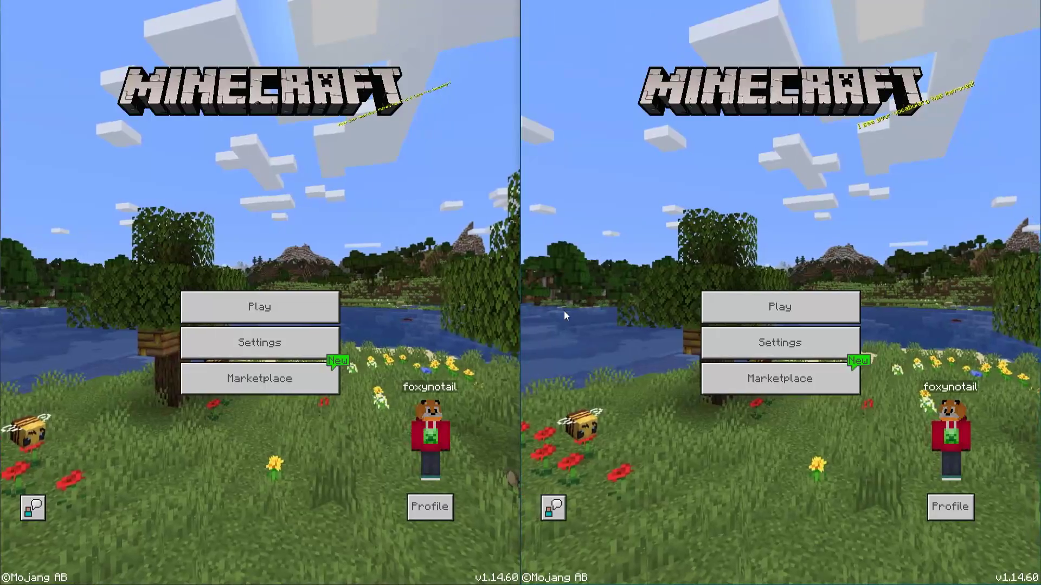
click(293, 307)
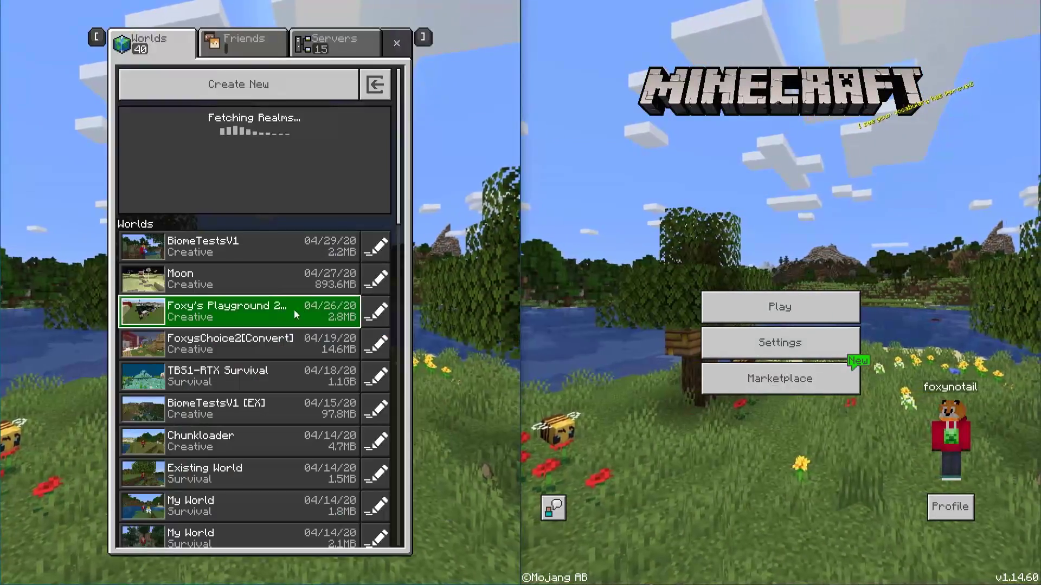
click(394, 44)
click(733, 295)
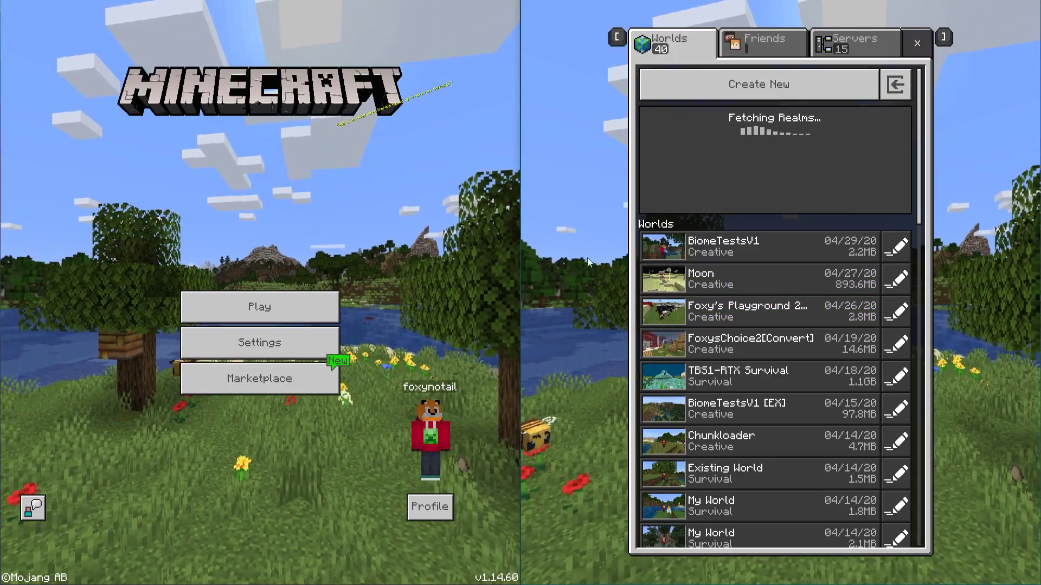
key(Escape)
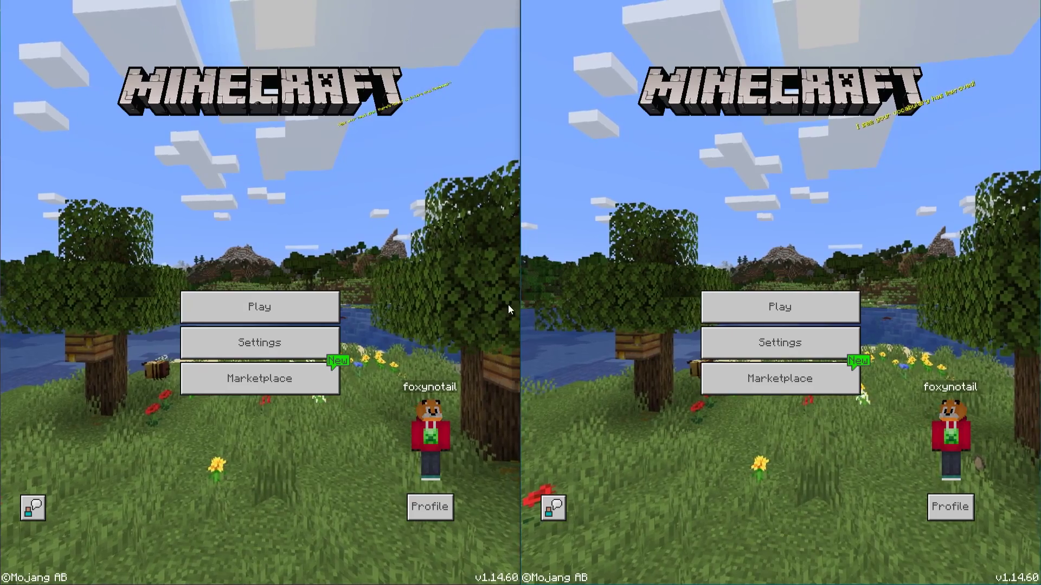